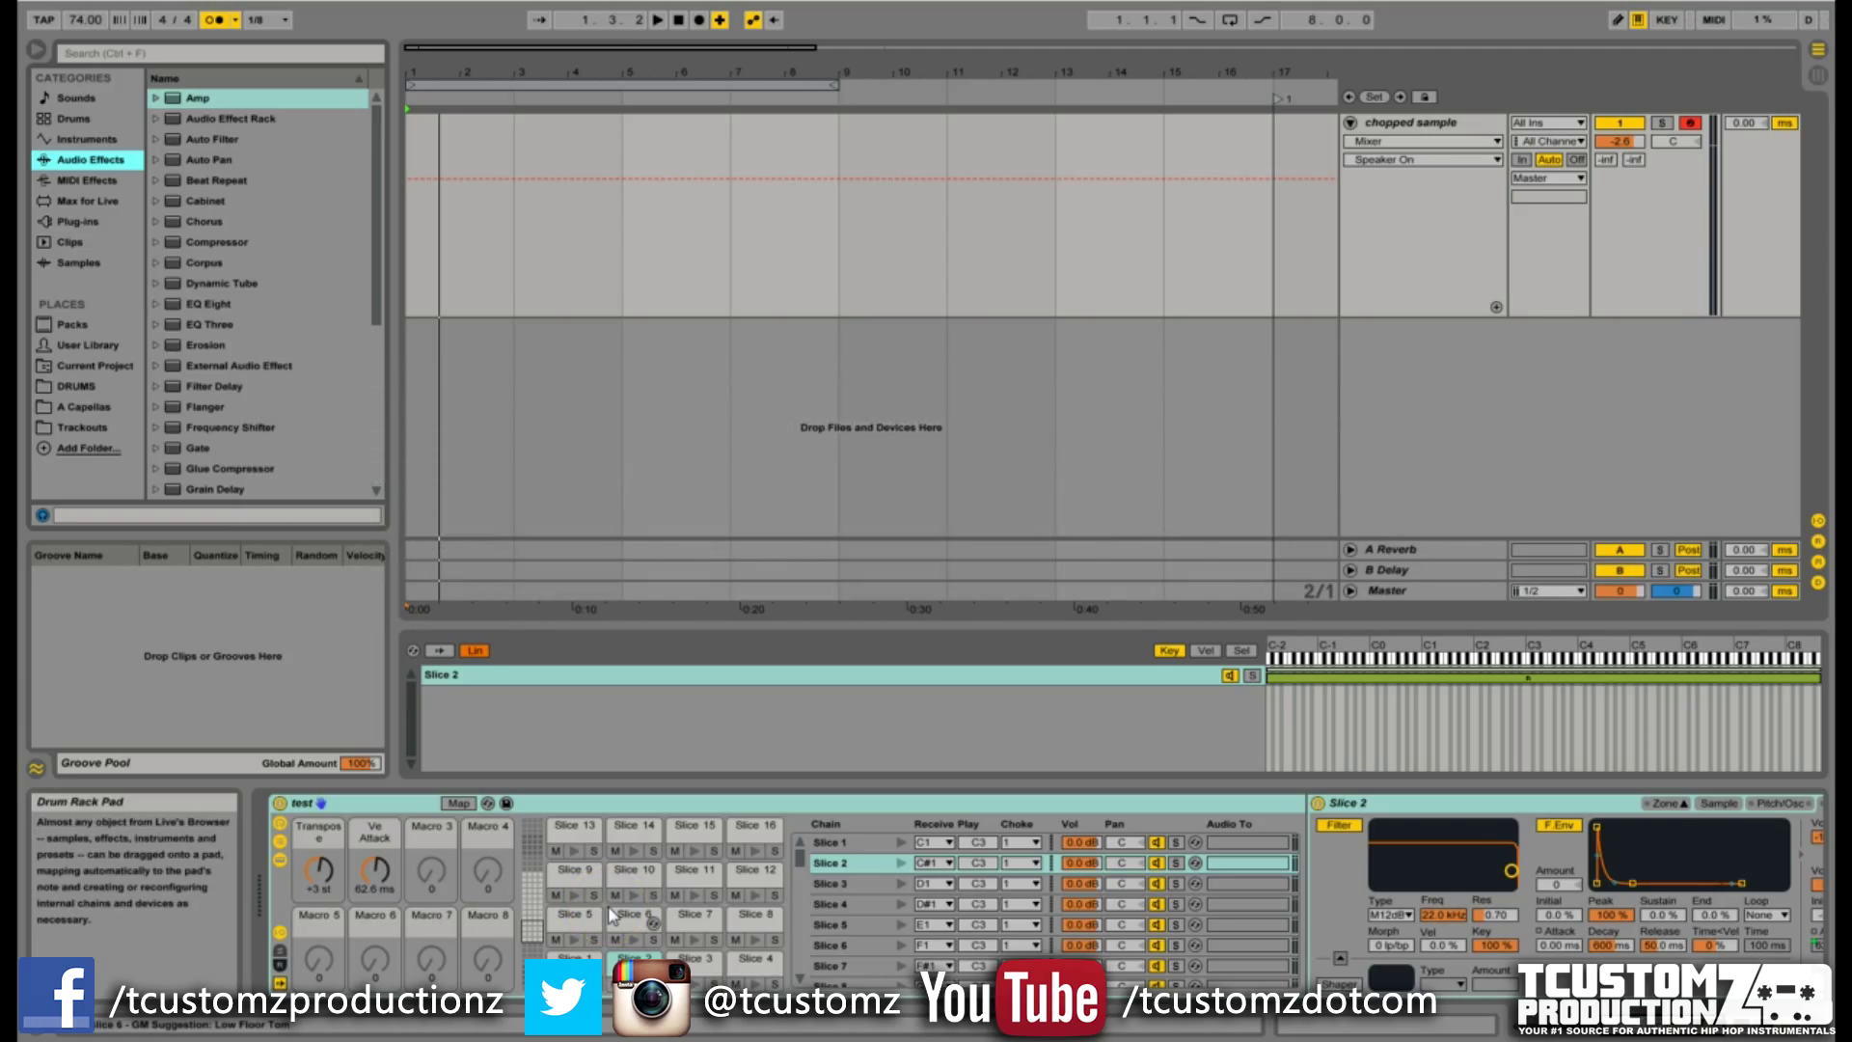
Select the start of the chopped sample's clip, show pads 17–32, and solo its track.
{"action": "left_click", "coordinate": [695, 403]}
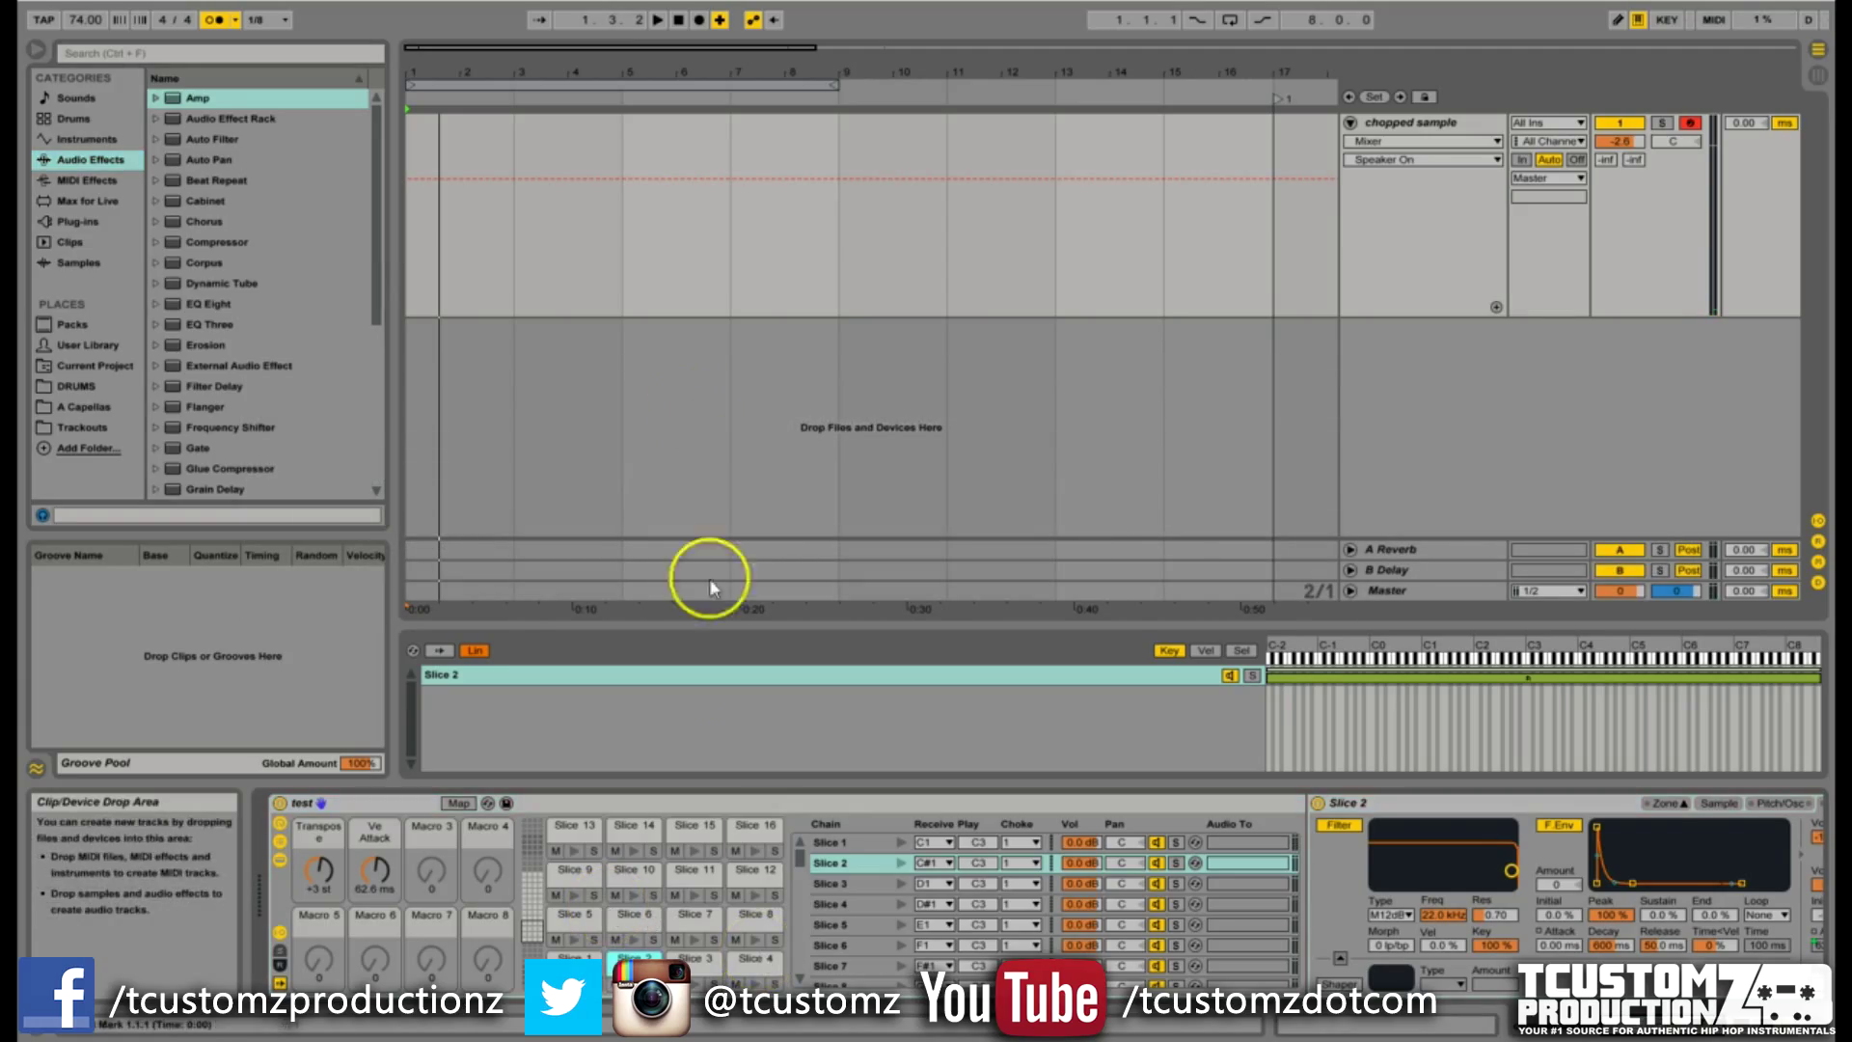
{"action": "mouse_move", "coordinate": [529, 924]}
{"action": "left_mouse_down"}
{"action": "mouse_move", "coordinate": [530, 864]}
{"action": "mouse_move", "coordinate": [532, 929]}
{"action": "left_mouse_up"}
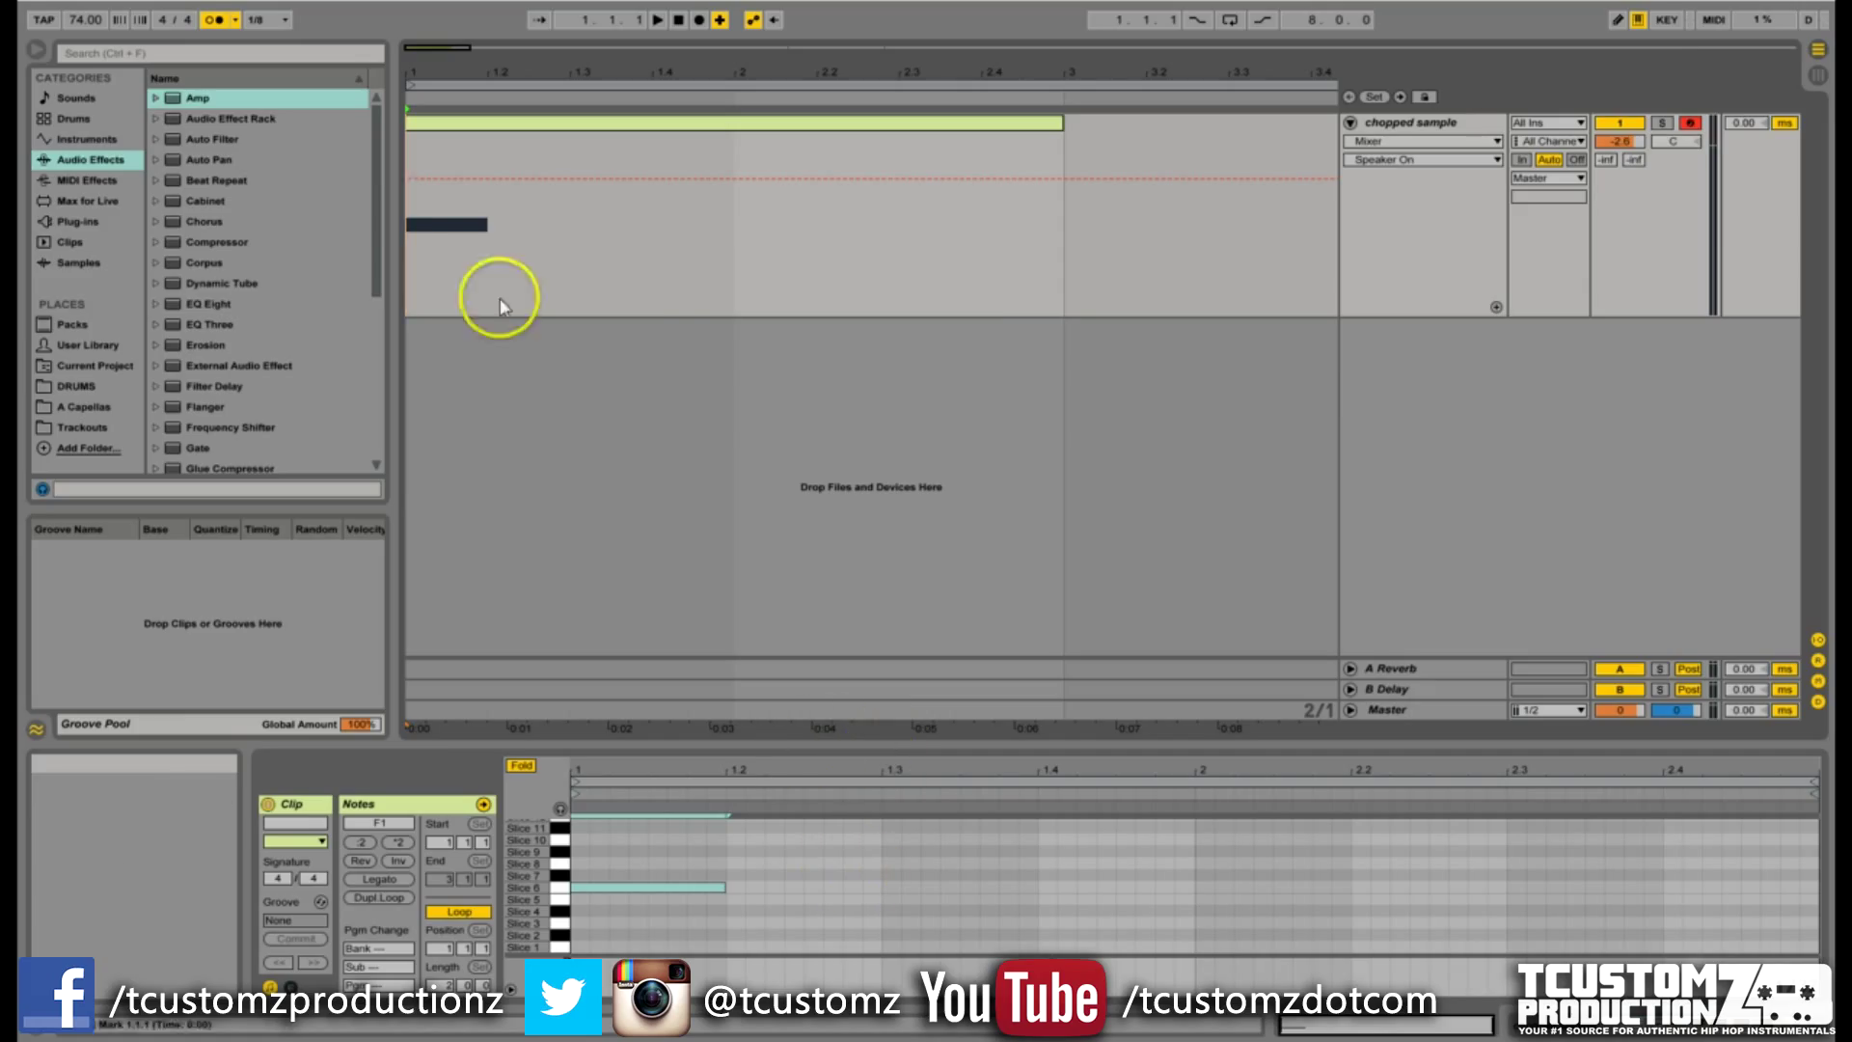
{"action": "left_click", "coordinate": [1661, 123]}
{"action": "left_click", "coordinate": [1620, 123]}
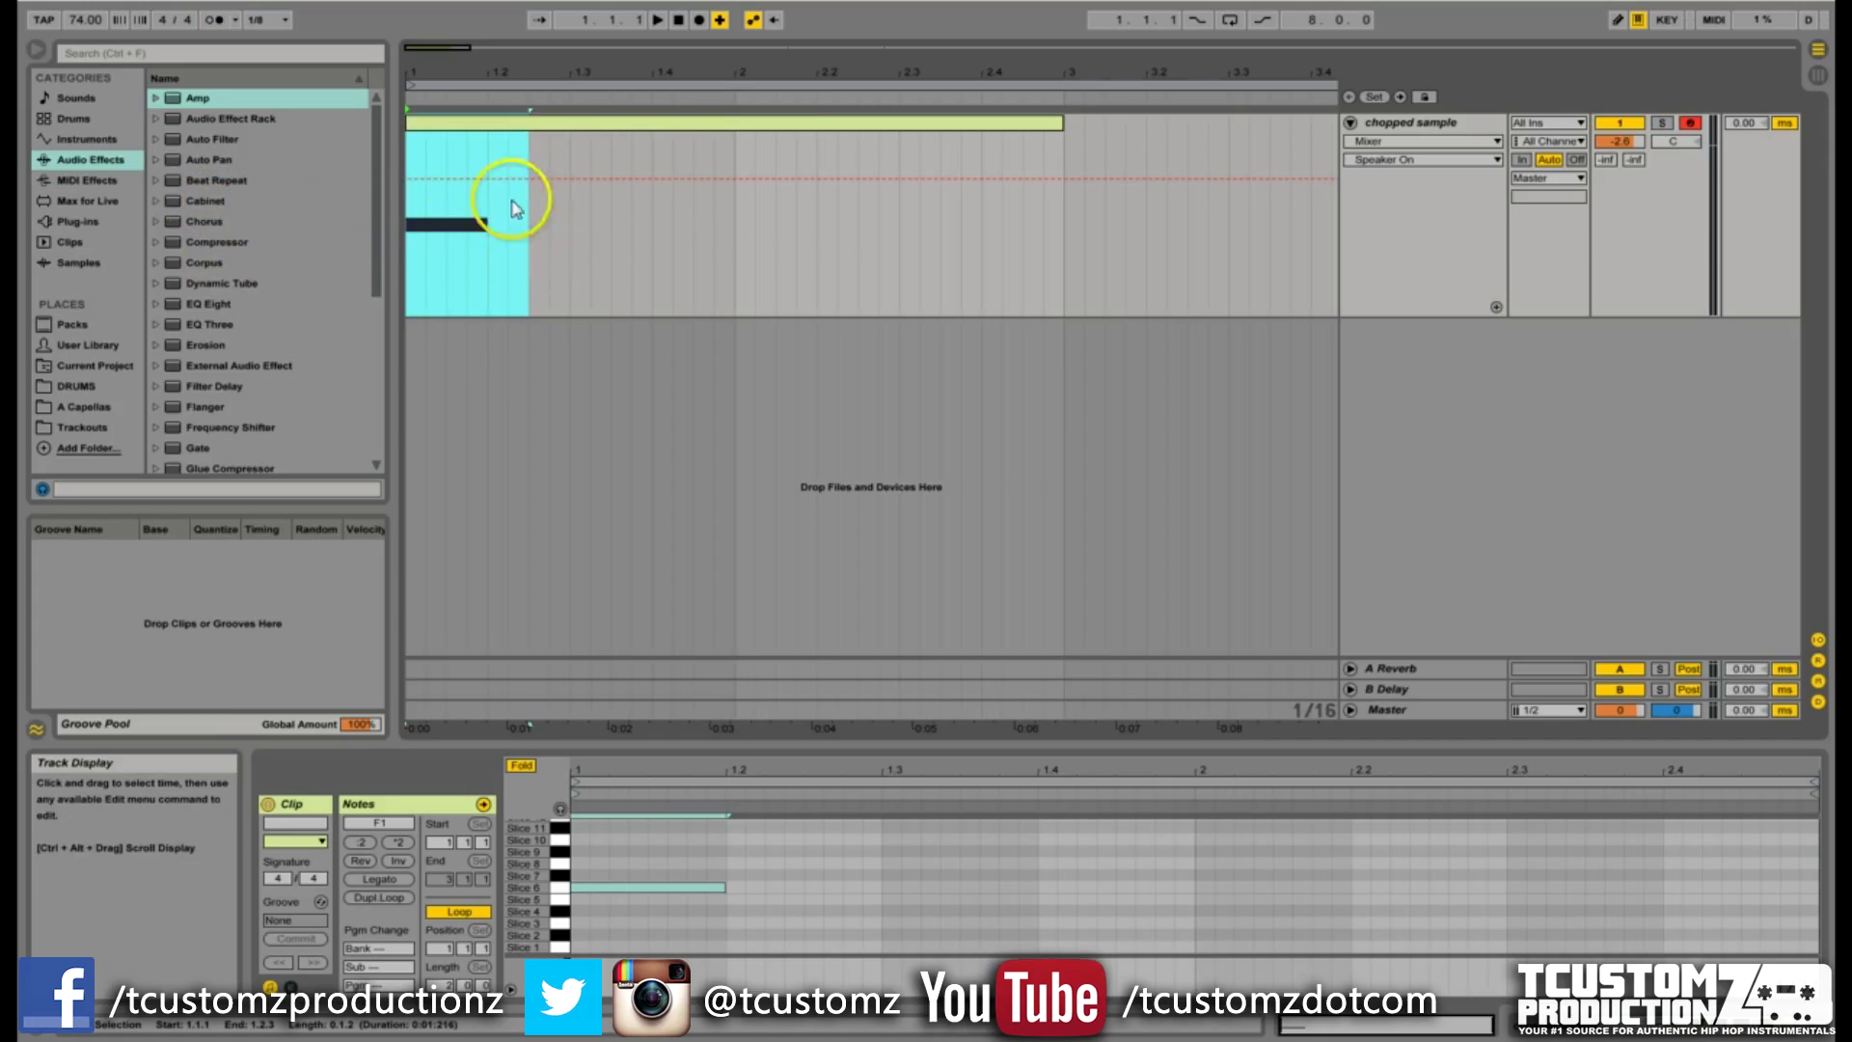
Play back the selected stretch, stop it, and bring up the File menu.
{"action": "key", "text": "space"}
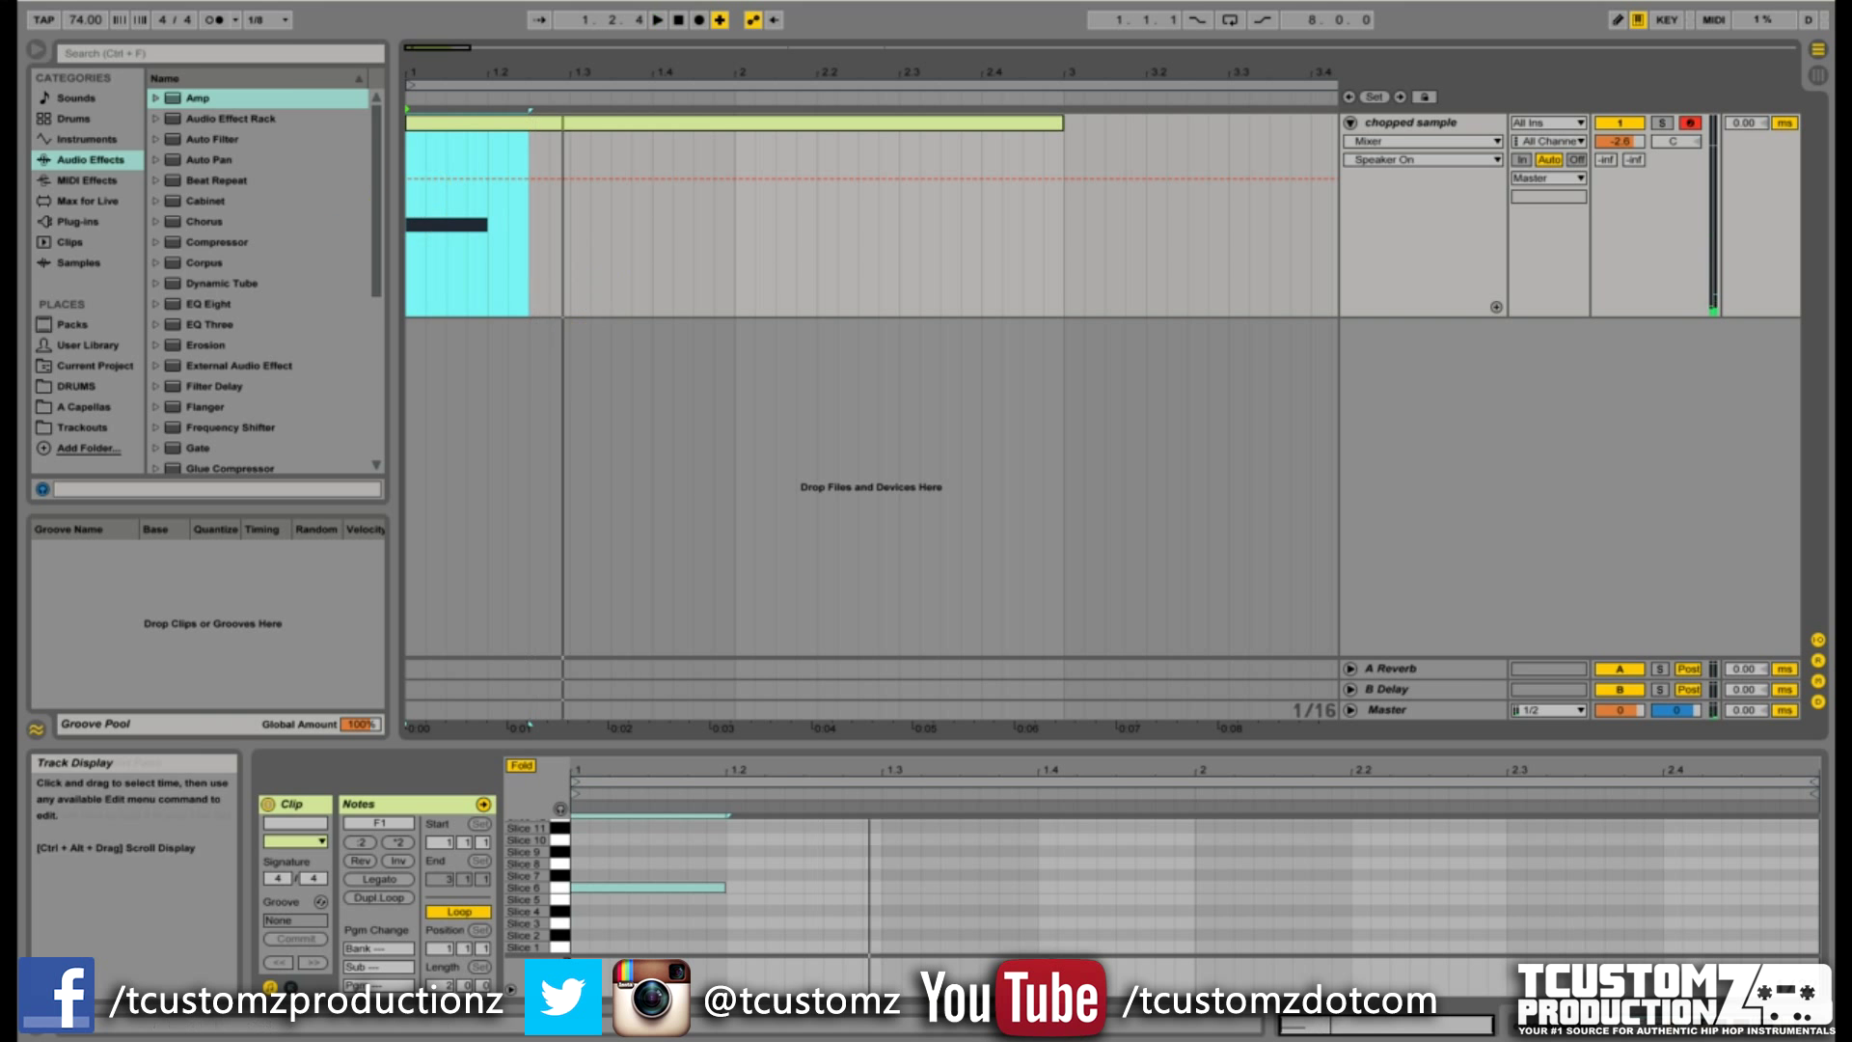
{"action": "key", "text": "space"}
{"action": "key", "text": "alt+f"}
Go through Export Audio/Video to the save-location dialog, then cancel the export.
{"action": "left_click", "coordinate": [153, 282]}
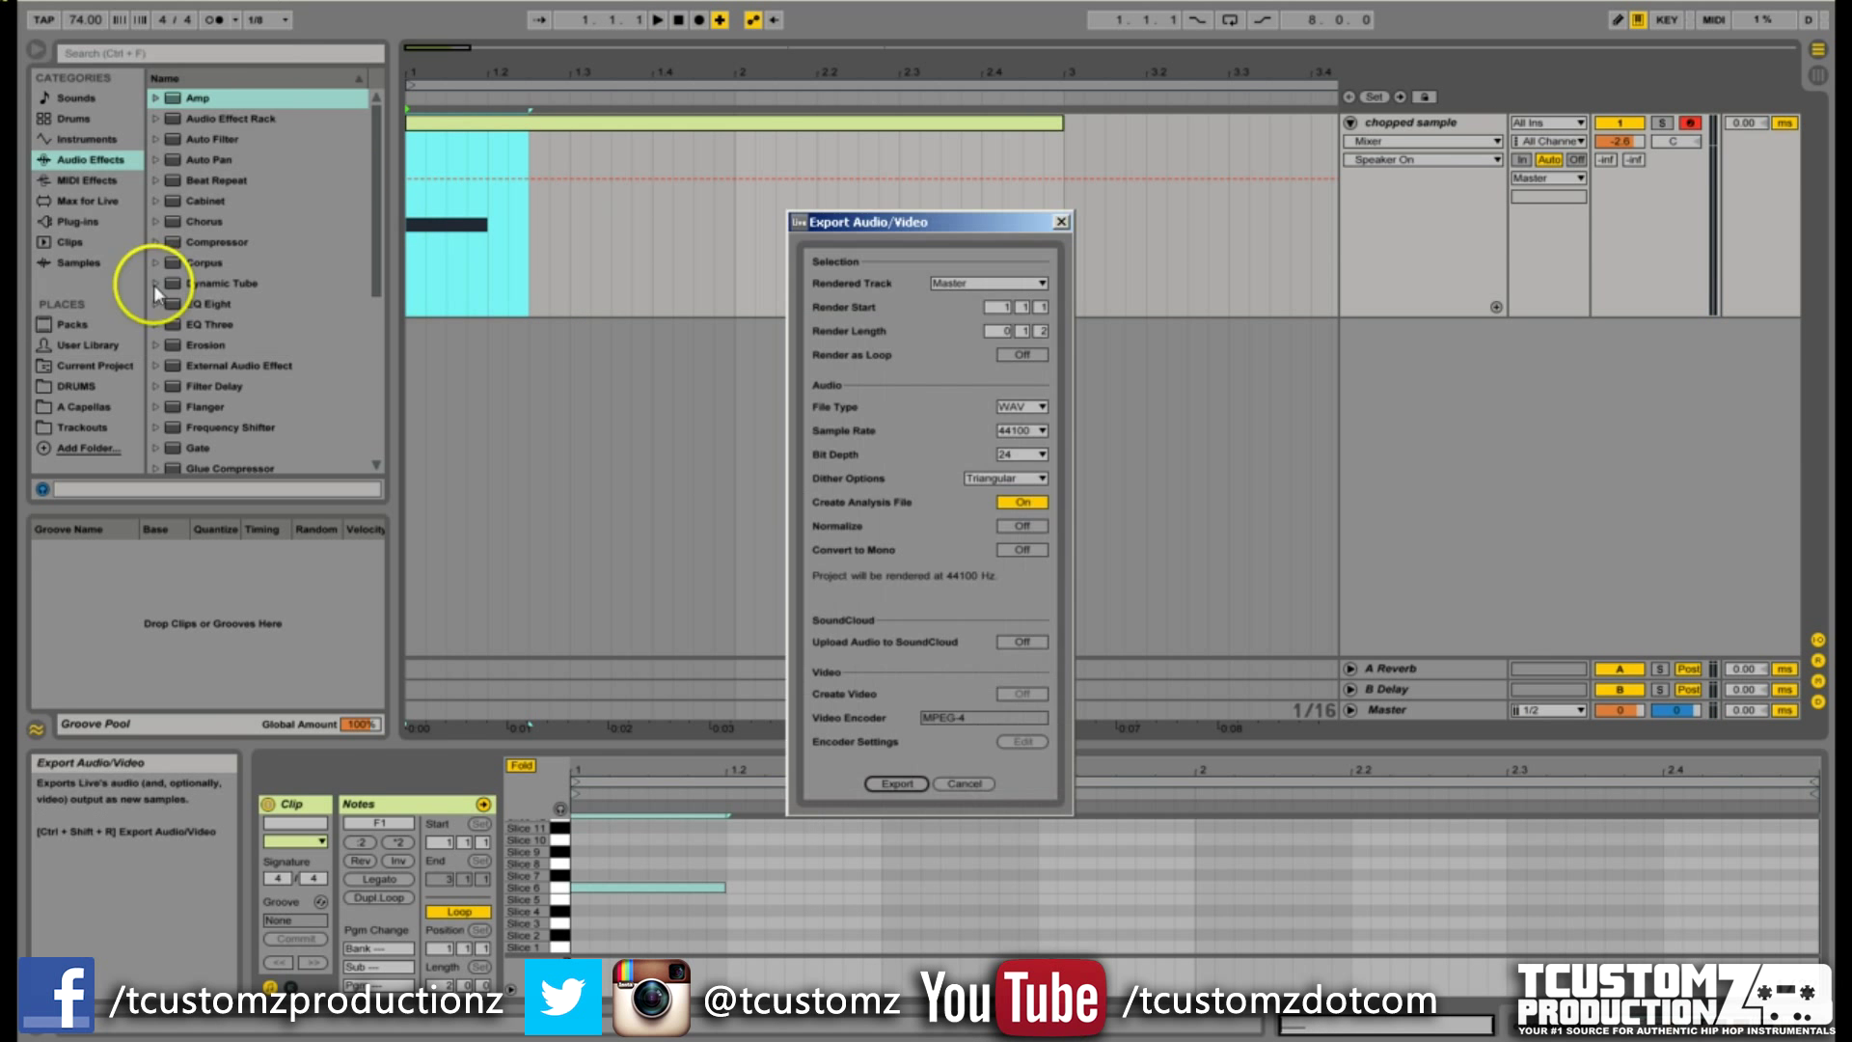
{"action": "left_click", "coordinate": [897, 783]}
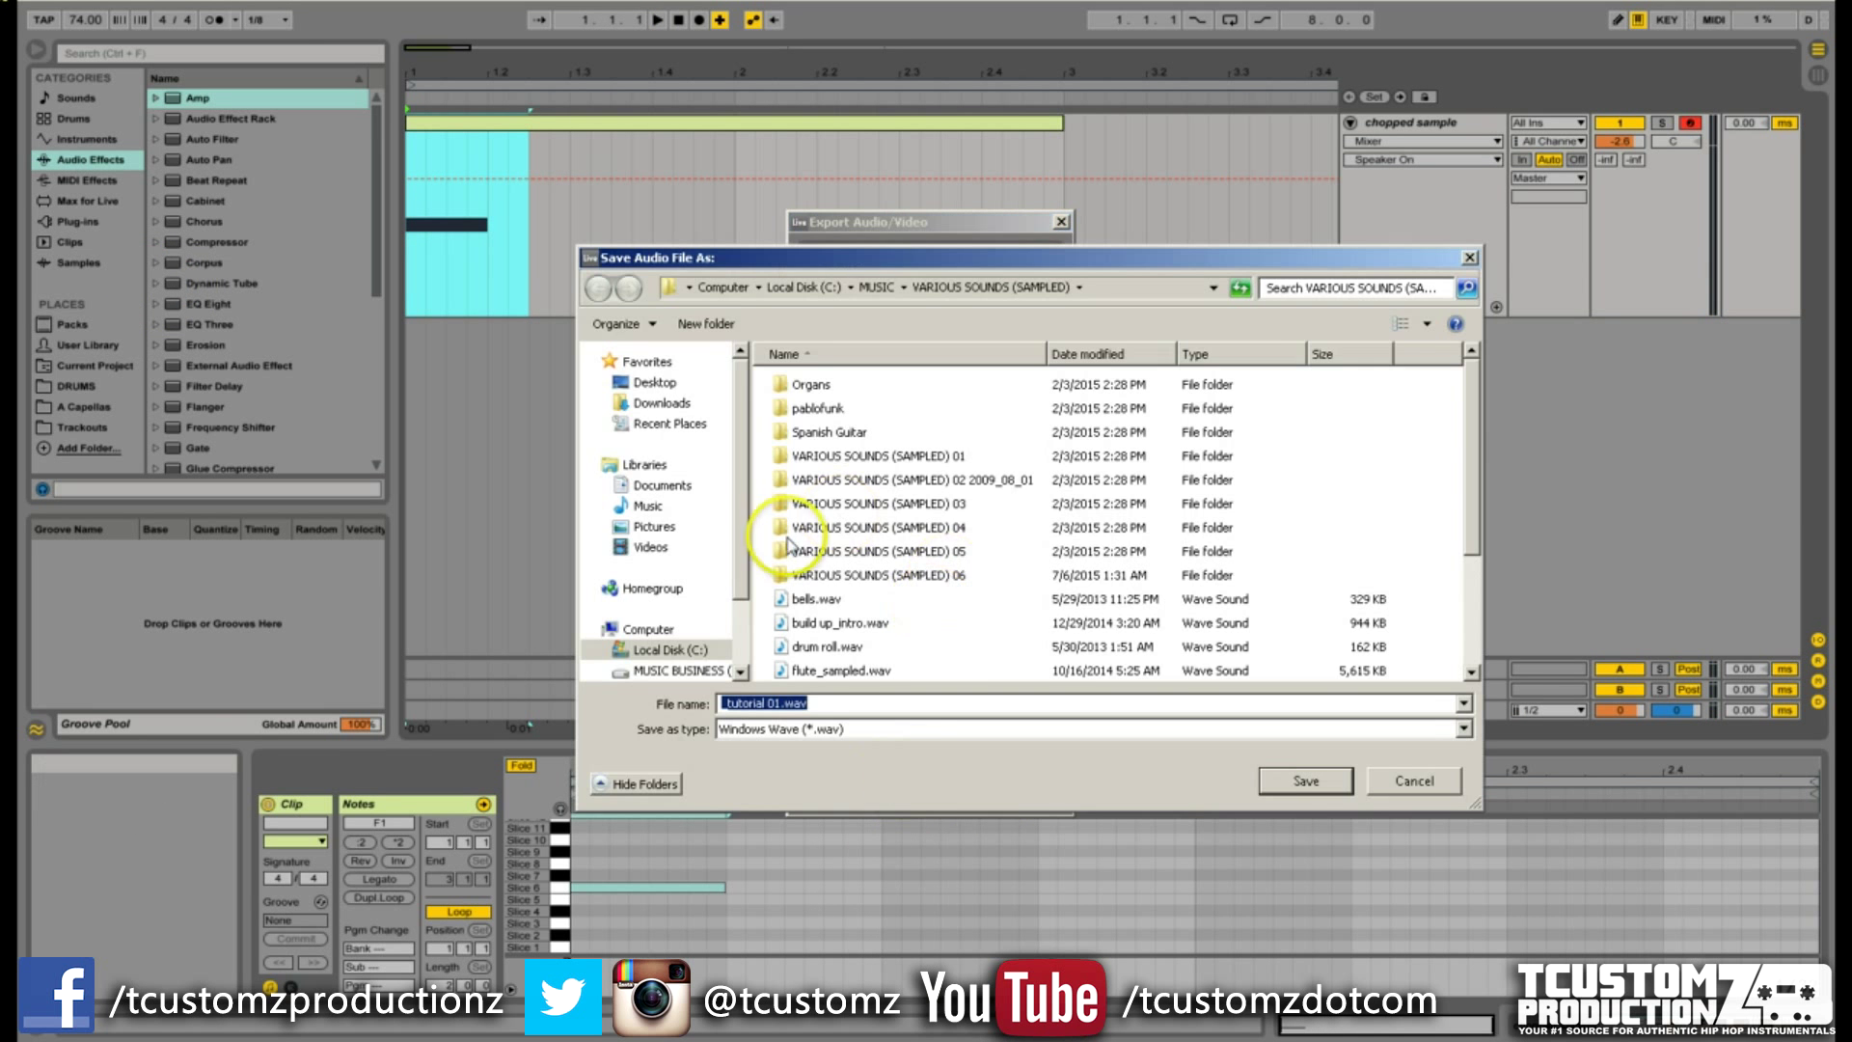
{"action": "left_click_drag", "start_coordinate": [1469, 487], "coordinate": [1468, 627]}
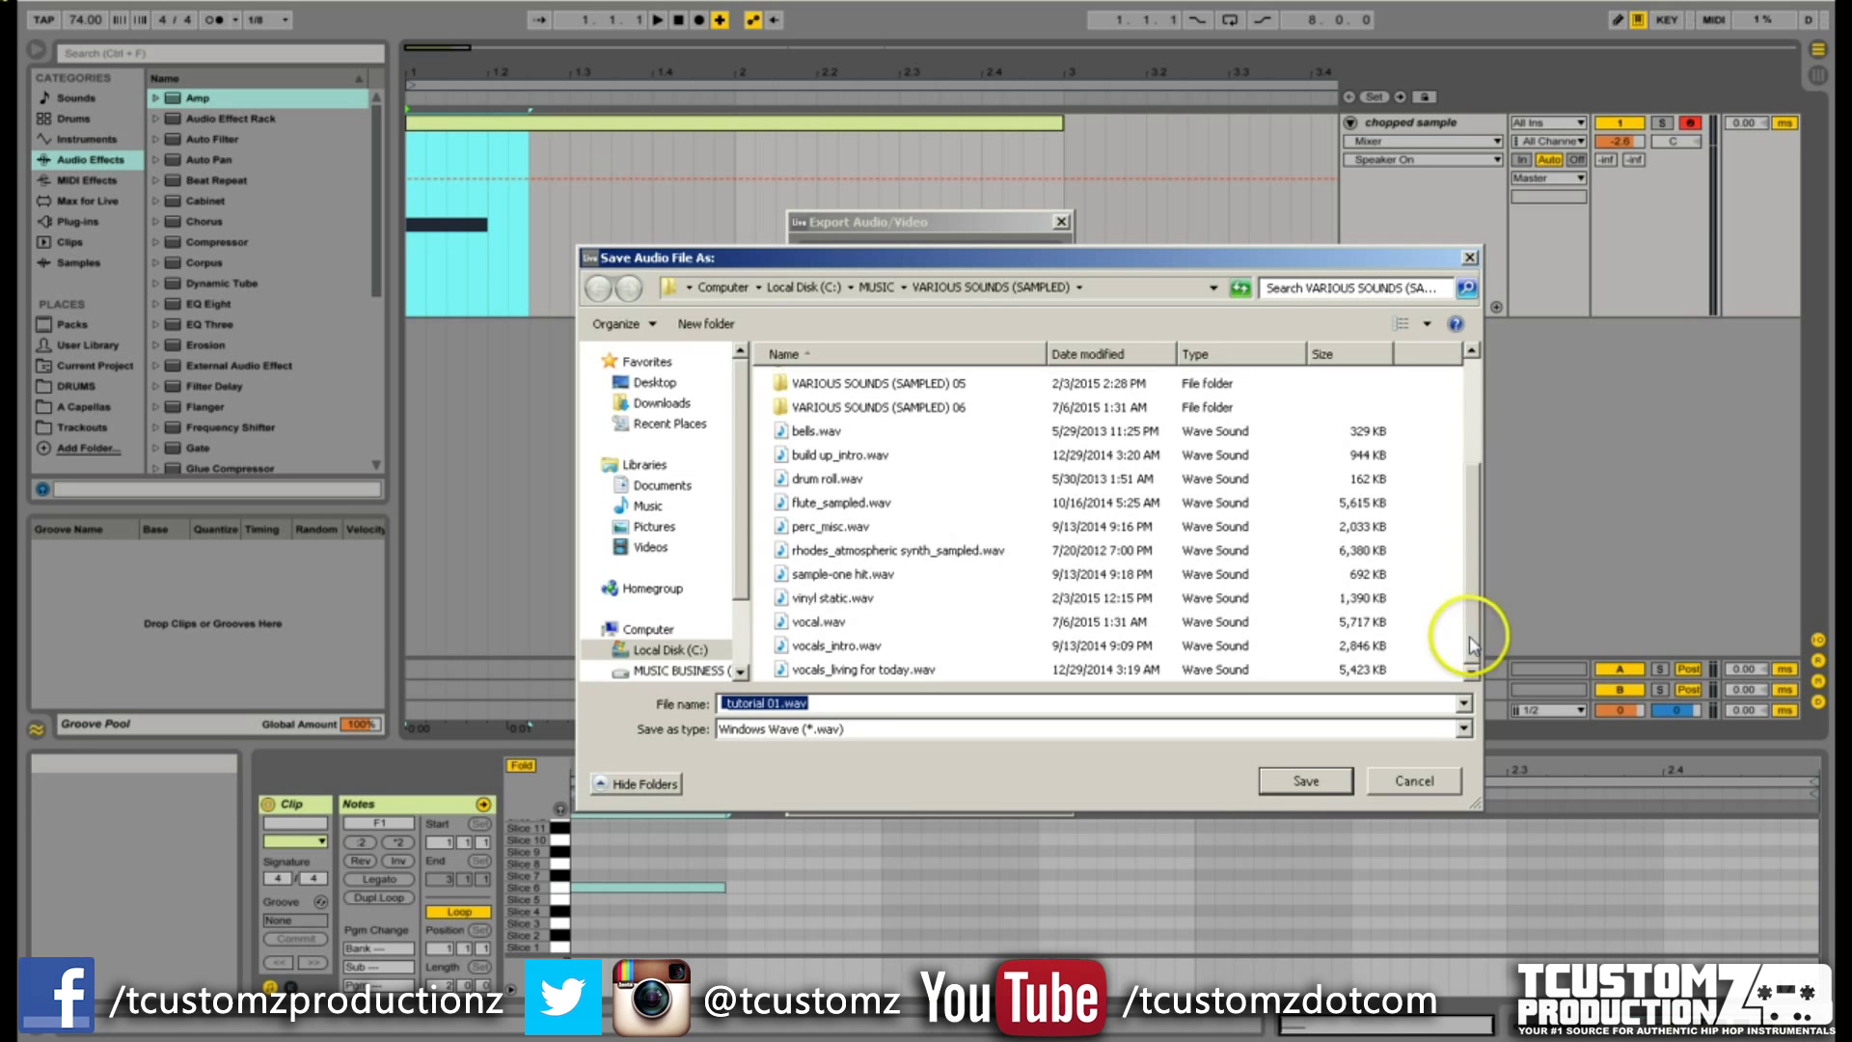
{"action": "scroll", "coordinate": [1478, 628], "scroll_direction": "up", "scroll_amount": 3}
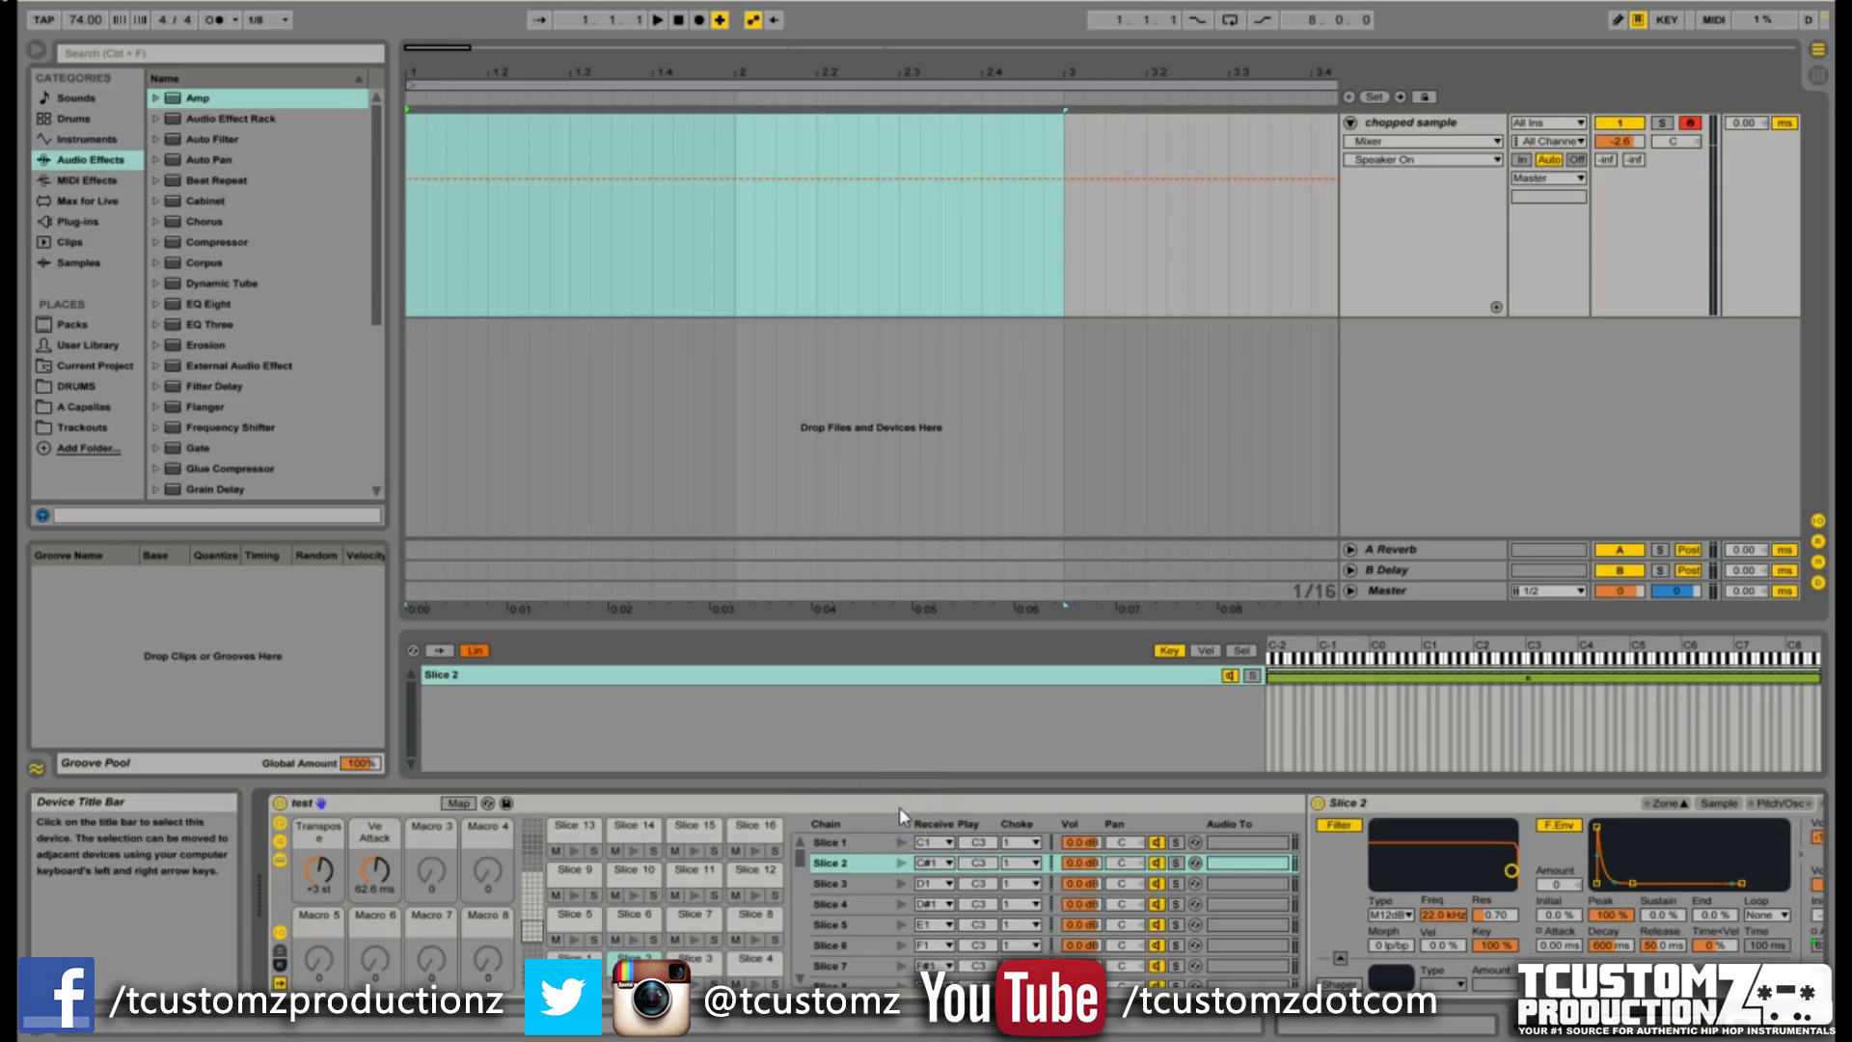
{"action": "key", "text": "a"}
{"action": "key", "text": "w"}
{"action": "key", "text": "s"}
{"action": "key", "text": "e"}
{"action": "key", "text": "d"}
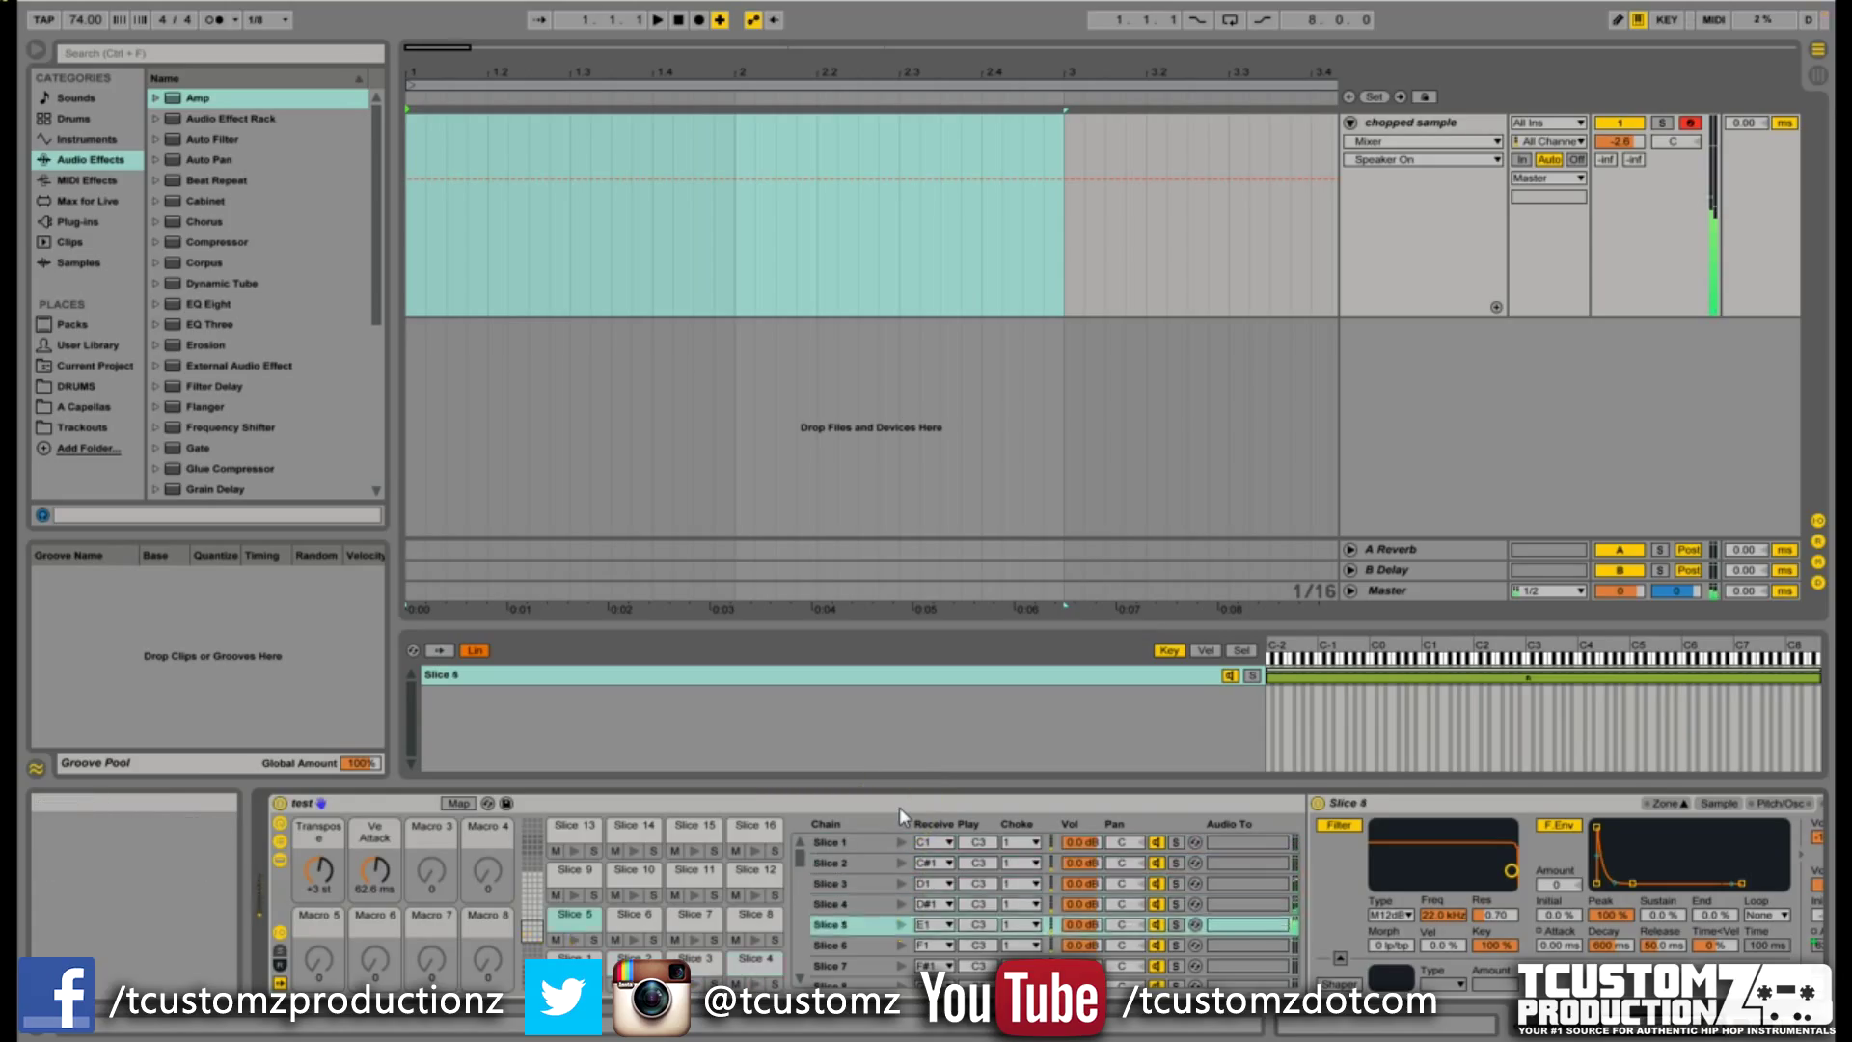
{"action": "key", "text": "f"}
{"action": "key", "text": "t"}
{"action": "key", "text": "g"}
{"action": "key", "text": "y"}
{"action": "key", "text": "h"}
{"action": "key", "text": "u"}
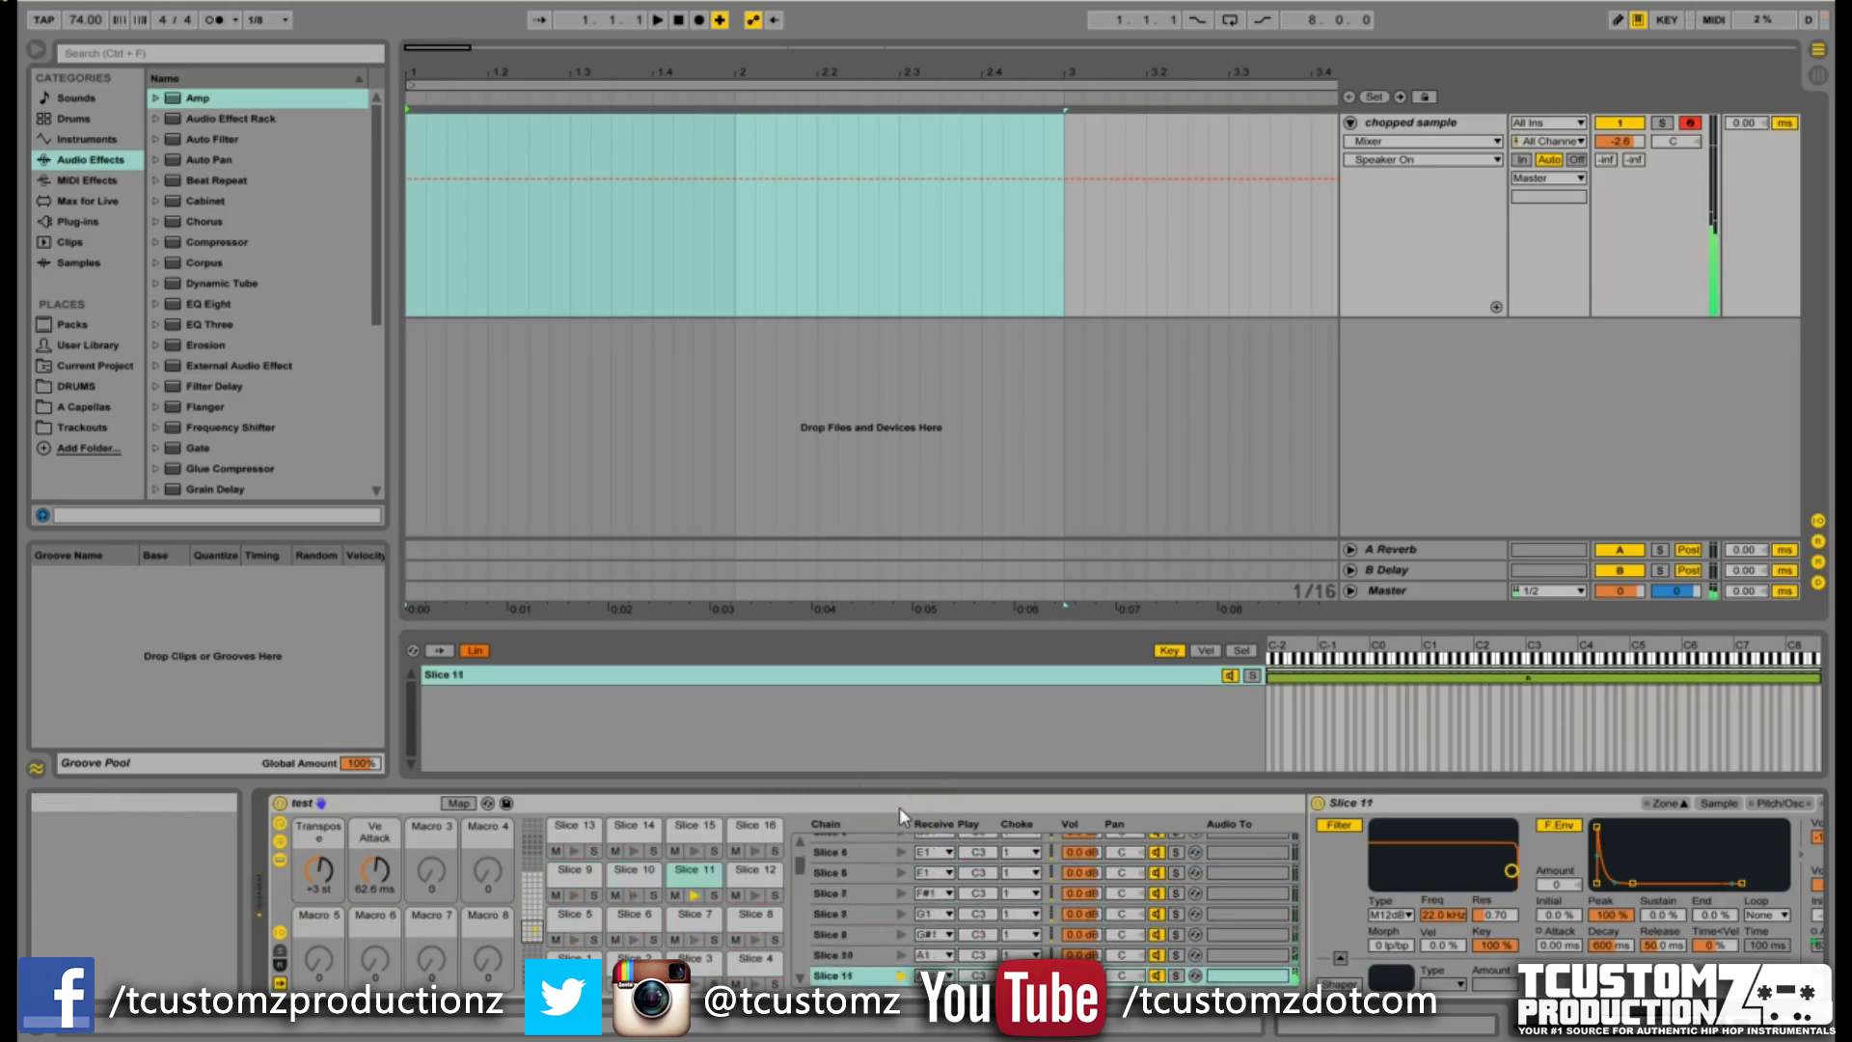
{"action": "key", "text": "j"}
{"action": "key", "text": "k"}
{"action": "key", "text": "o"}
{"action": "key", "text": "l"}
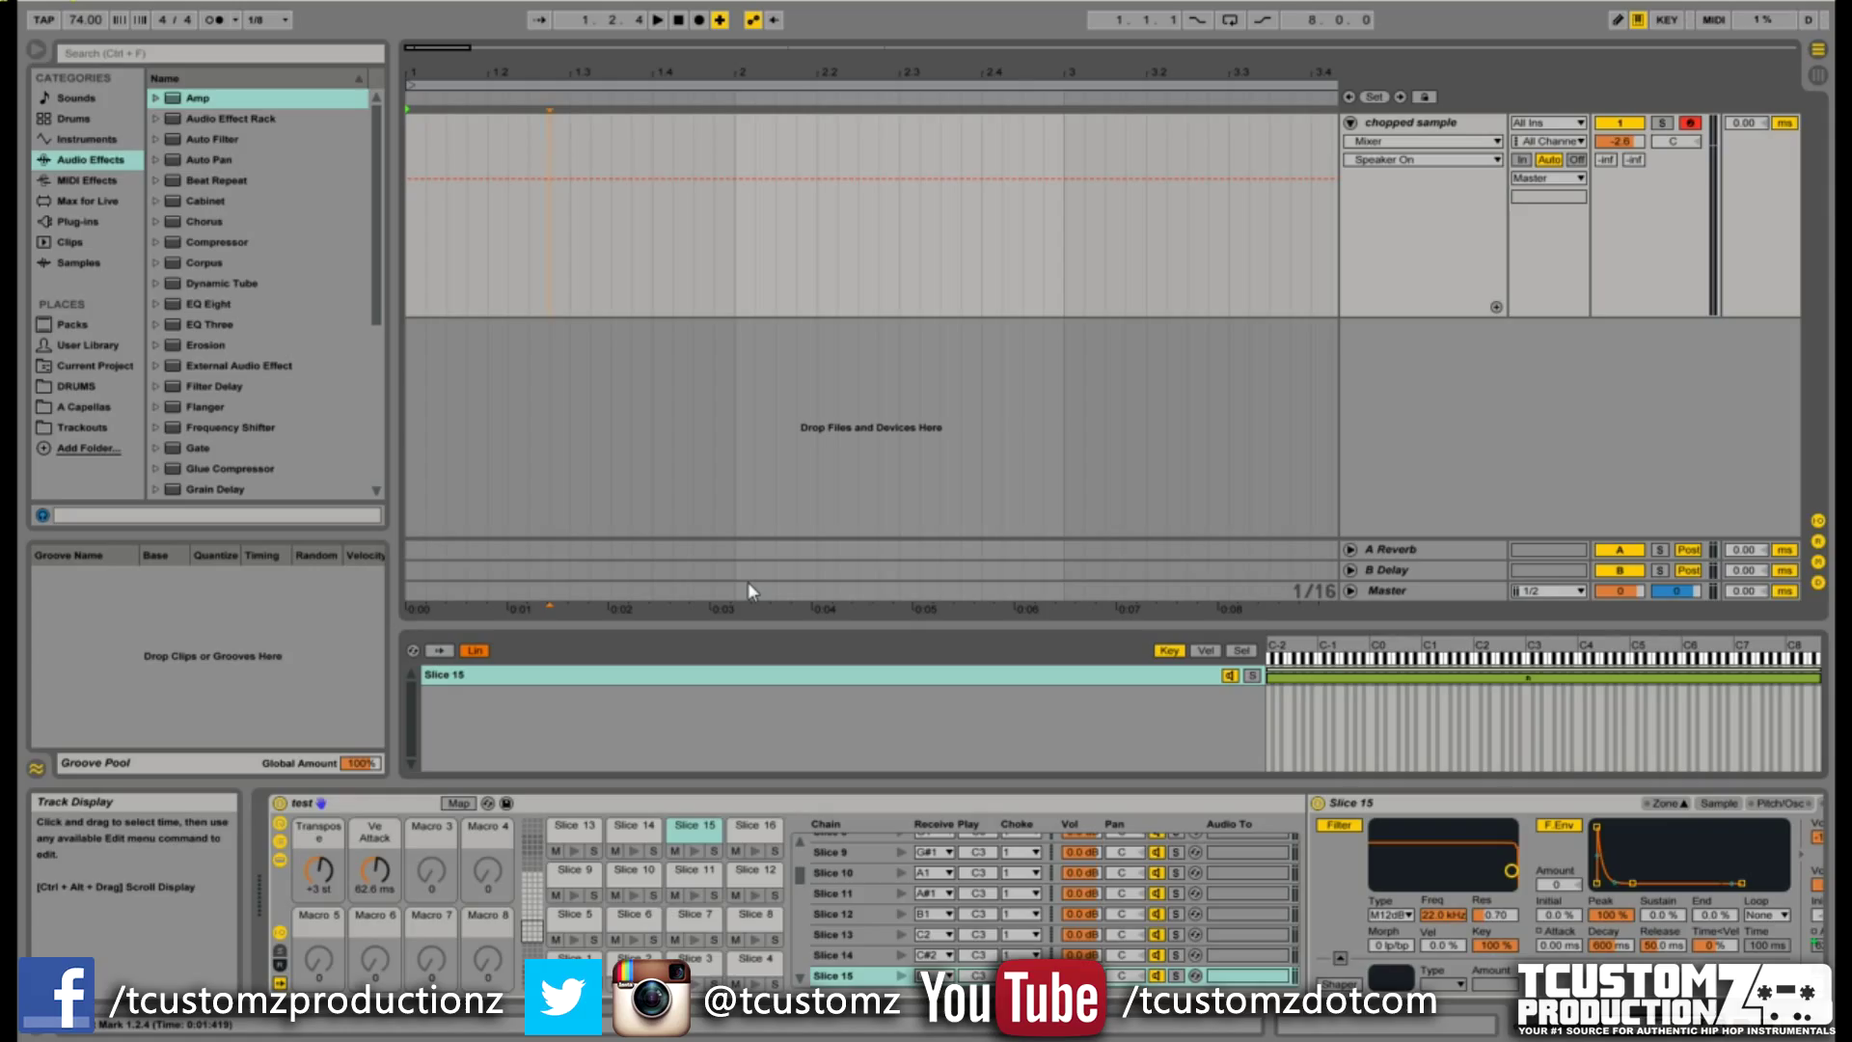
{"action": "left_click", "coordinate": [748, 815]}
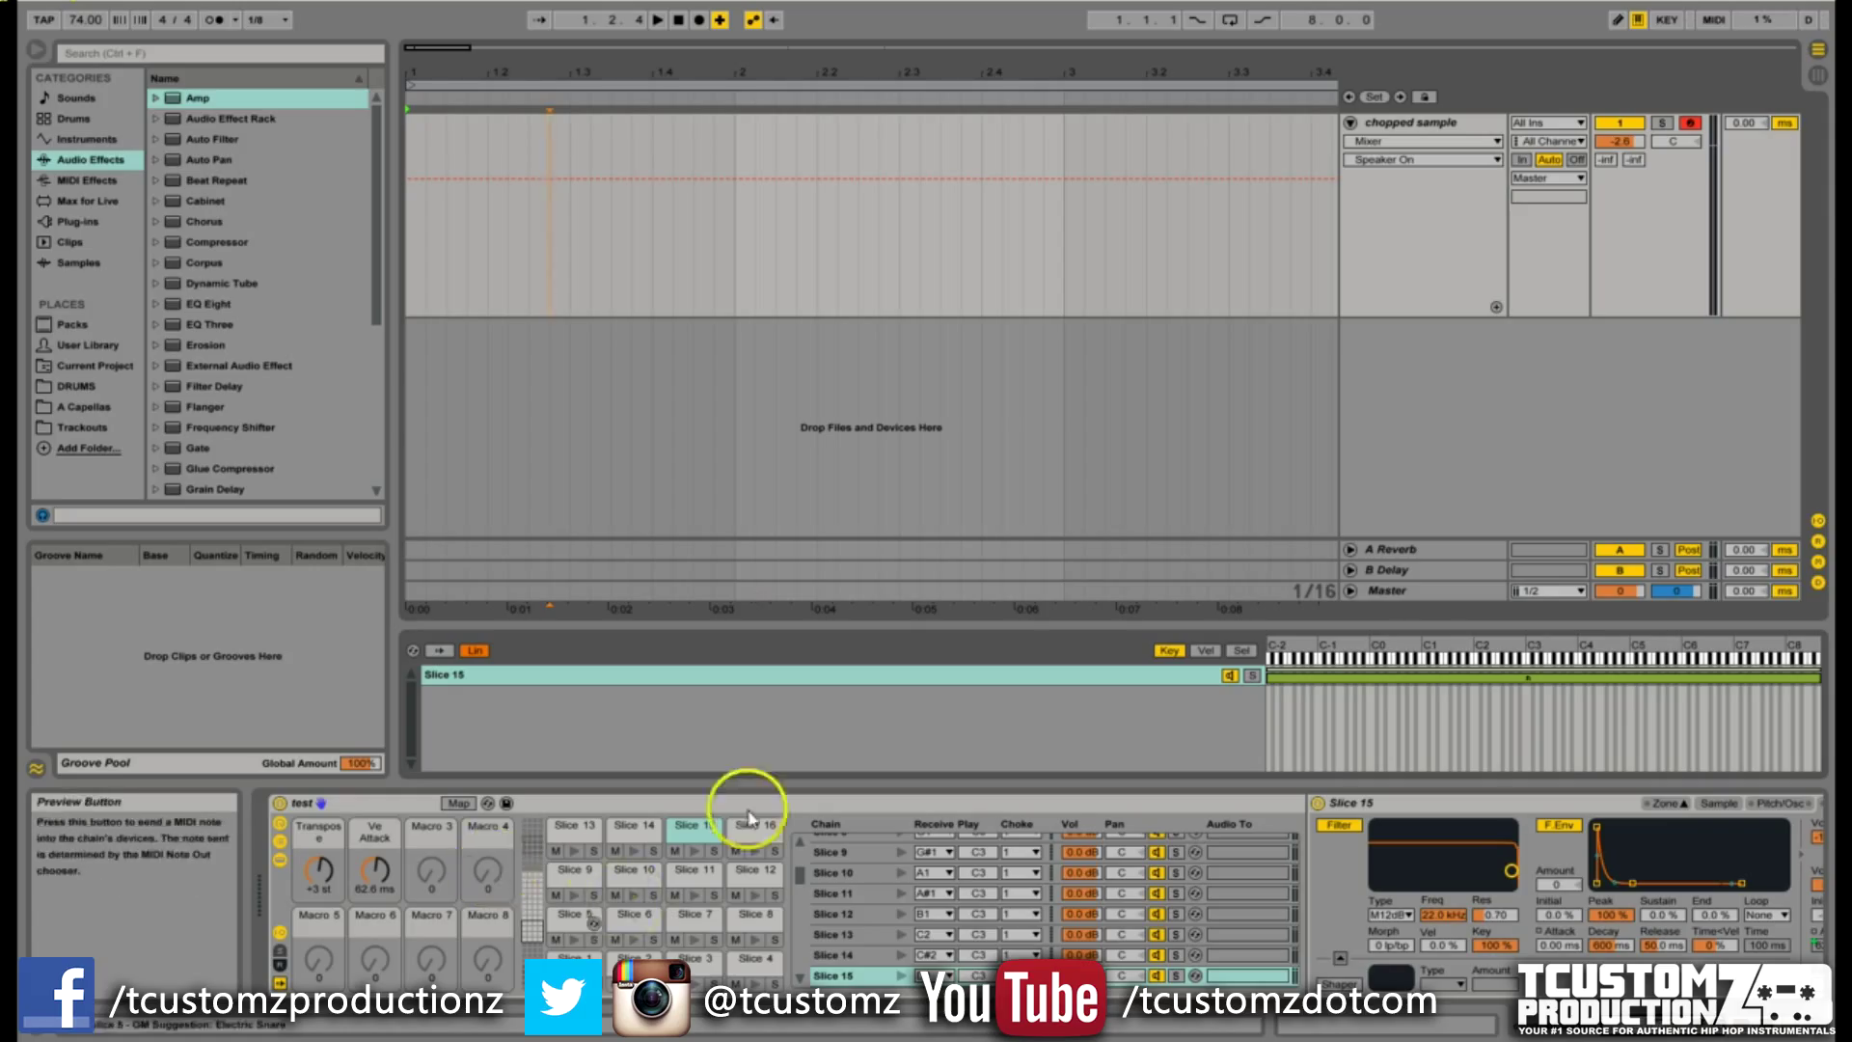
Save the rack as a User Library preset and rename it from test to japanese_chops.adg.
{"action": "left_click", "coordinate": [507, 802]}
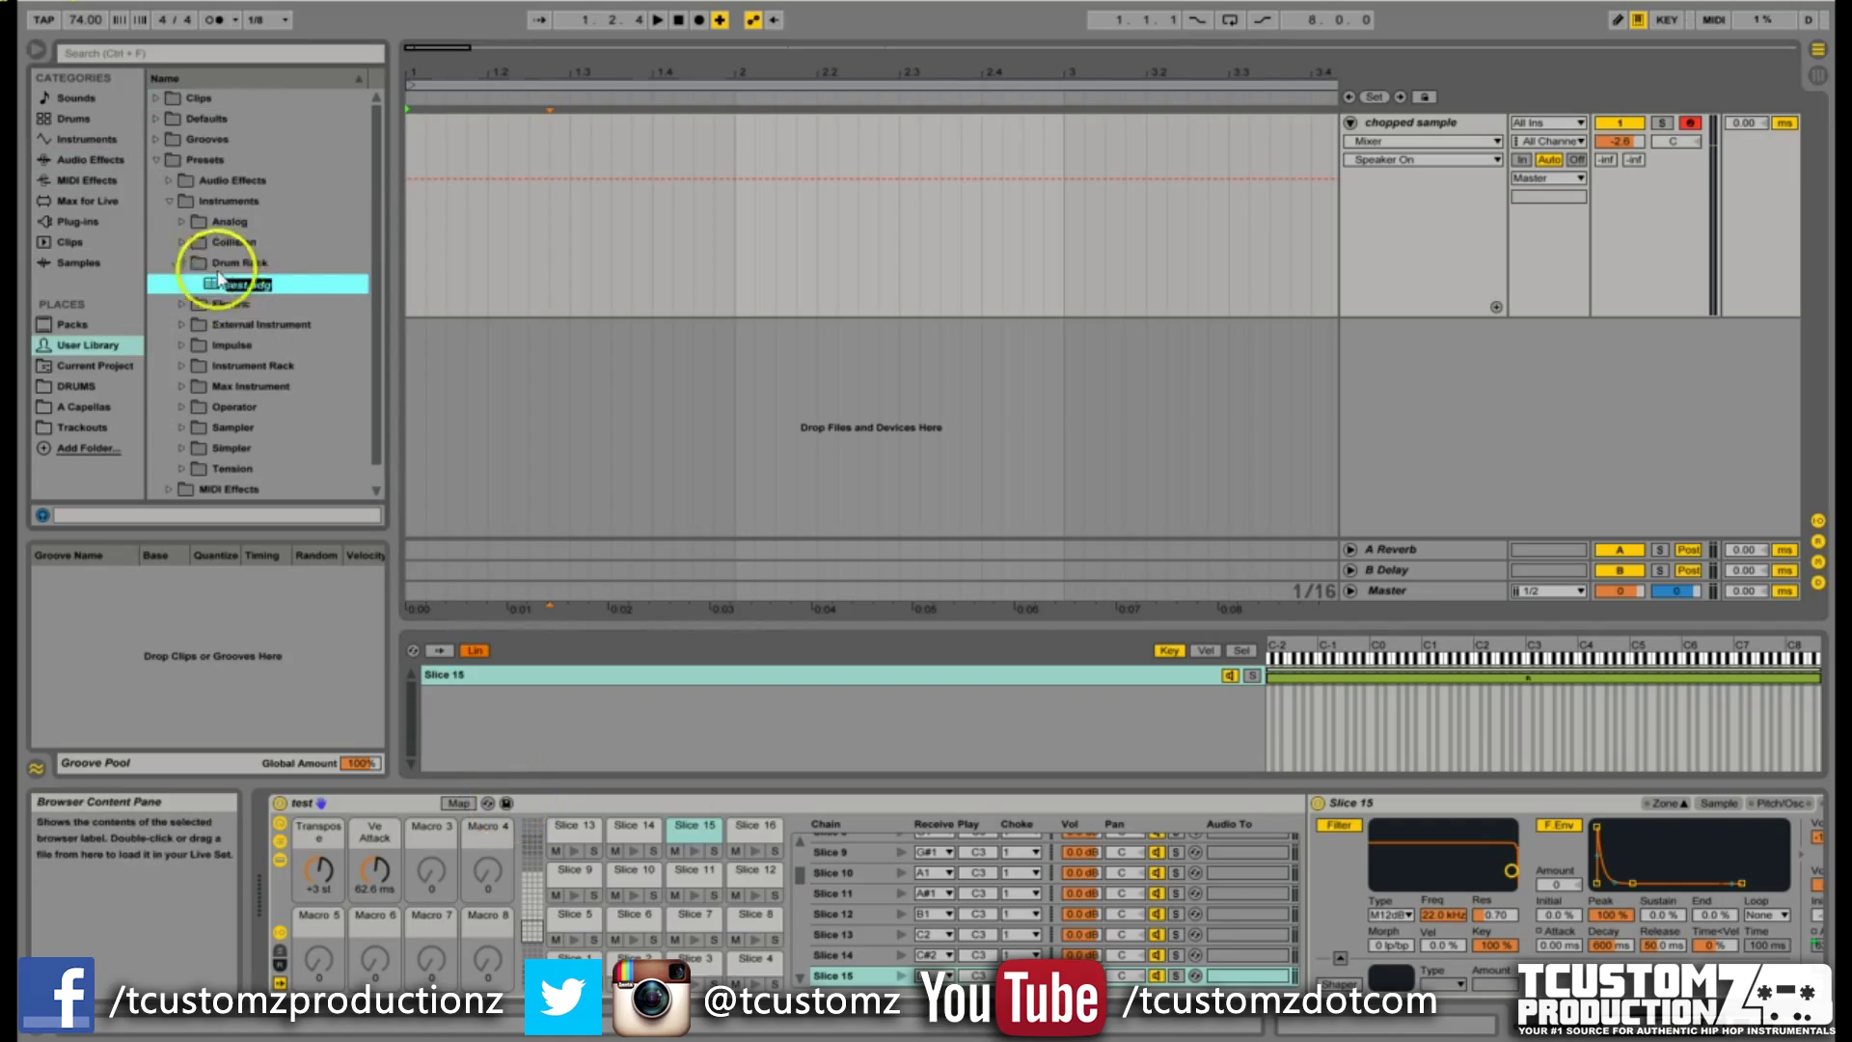
{"action": "left_click", "coordinate": [256, 275]}
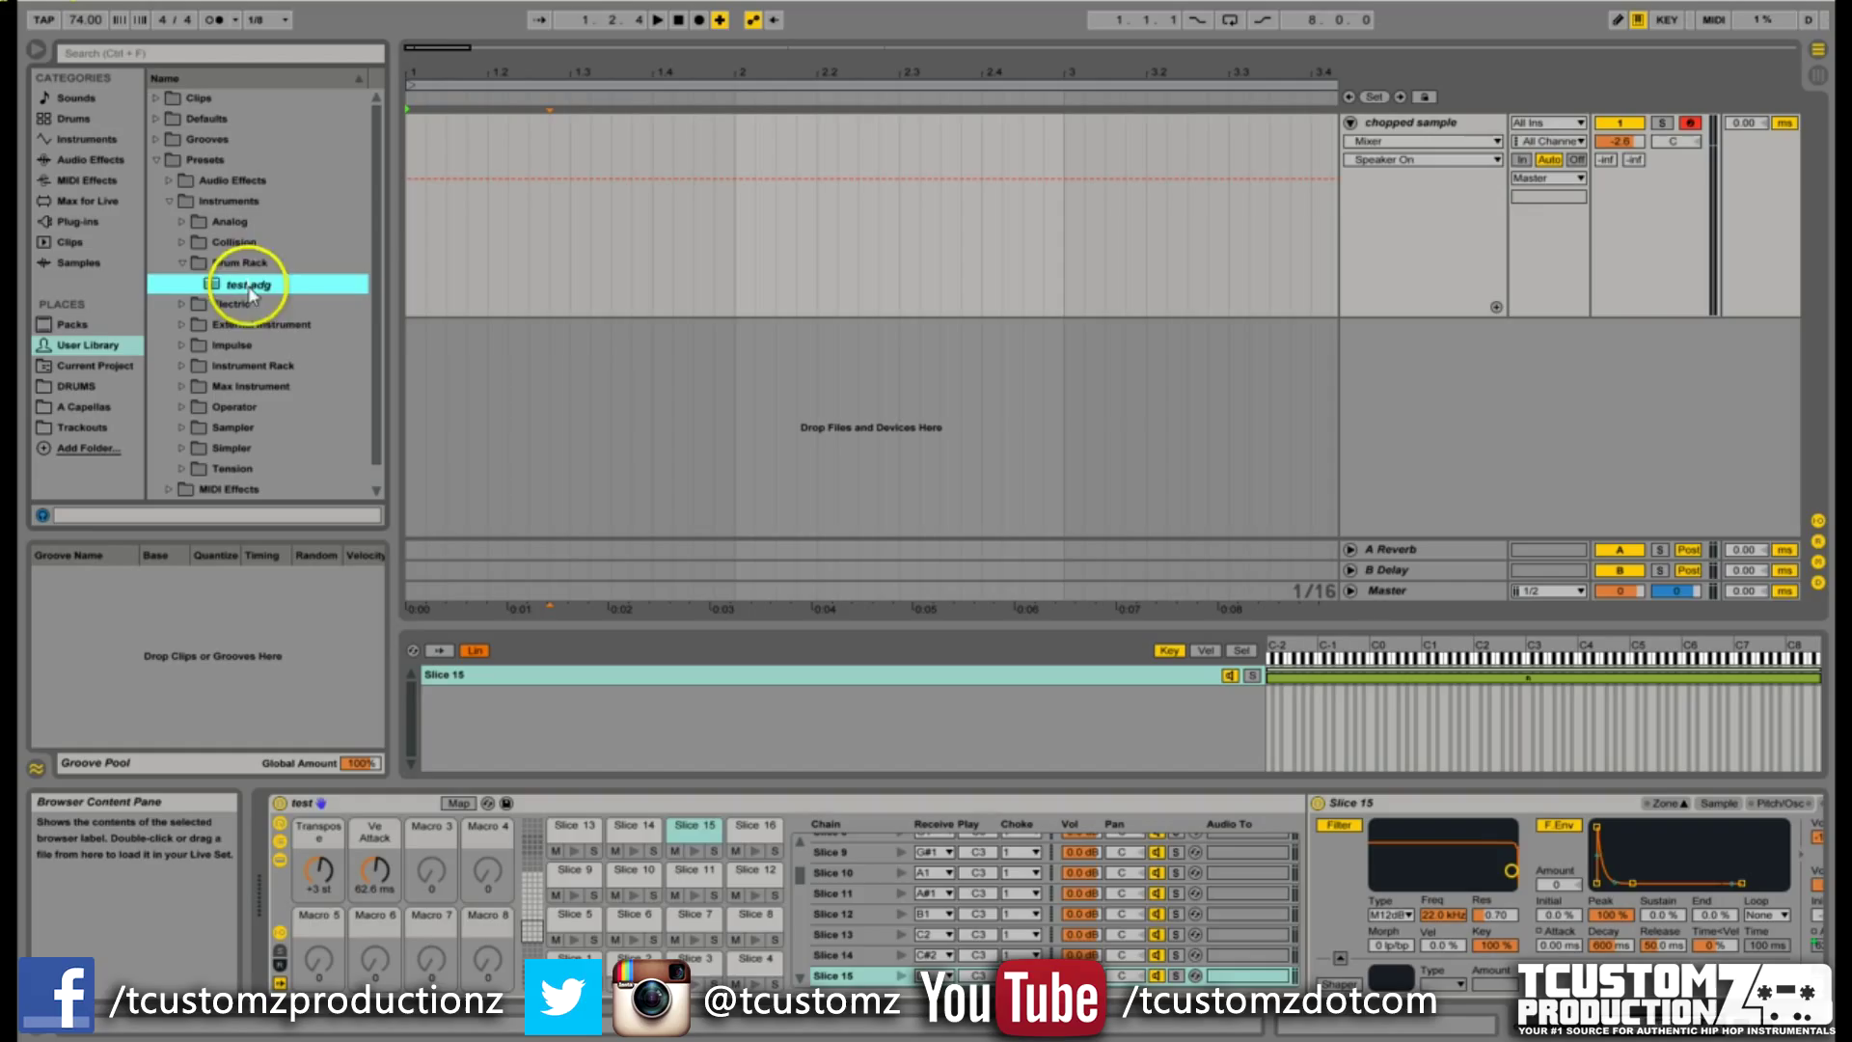
{"action": "key", "text": "ctrl+r"}
{"action": "key", "text": "BackSpace"}
{"action": "type", "text": "apanese"}
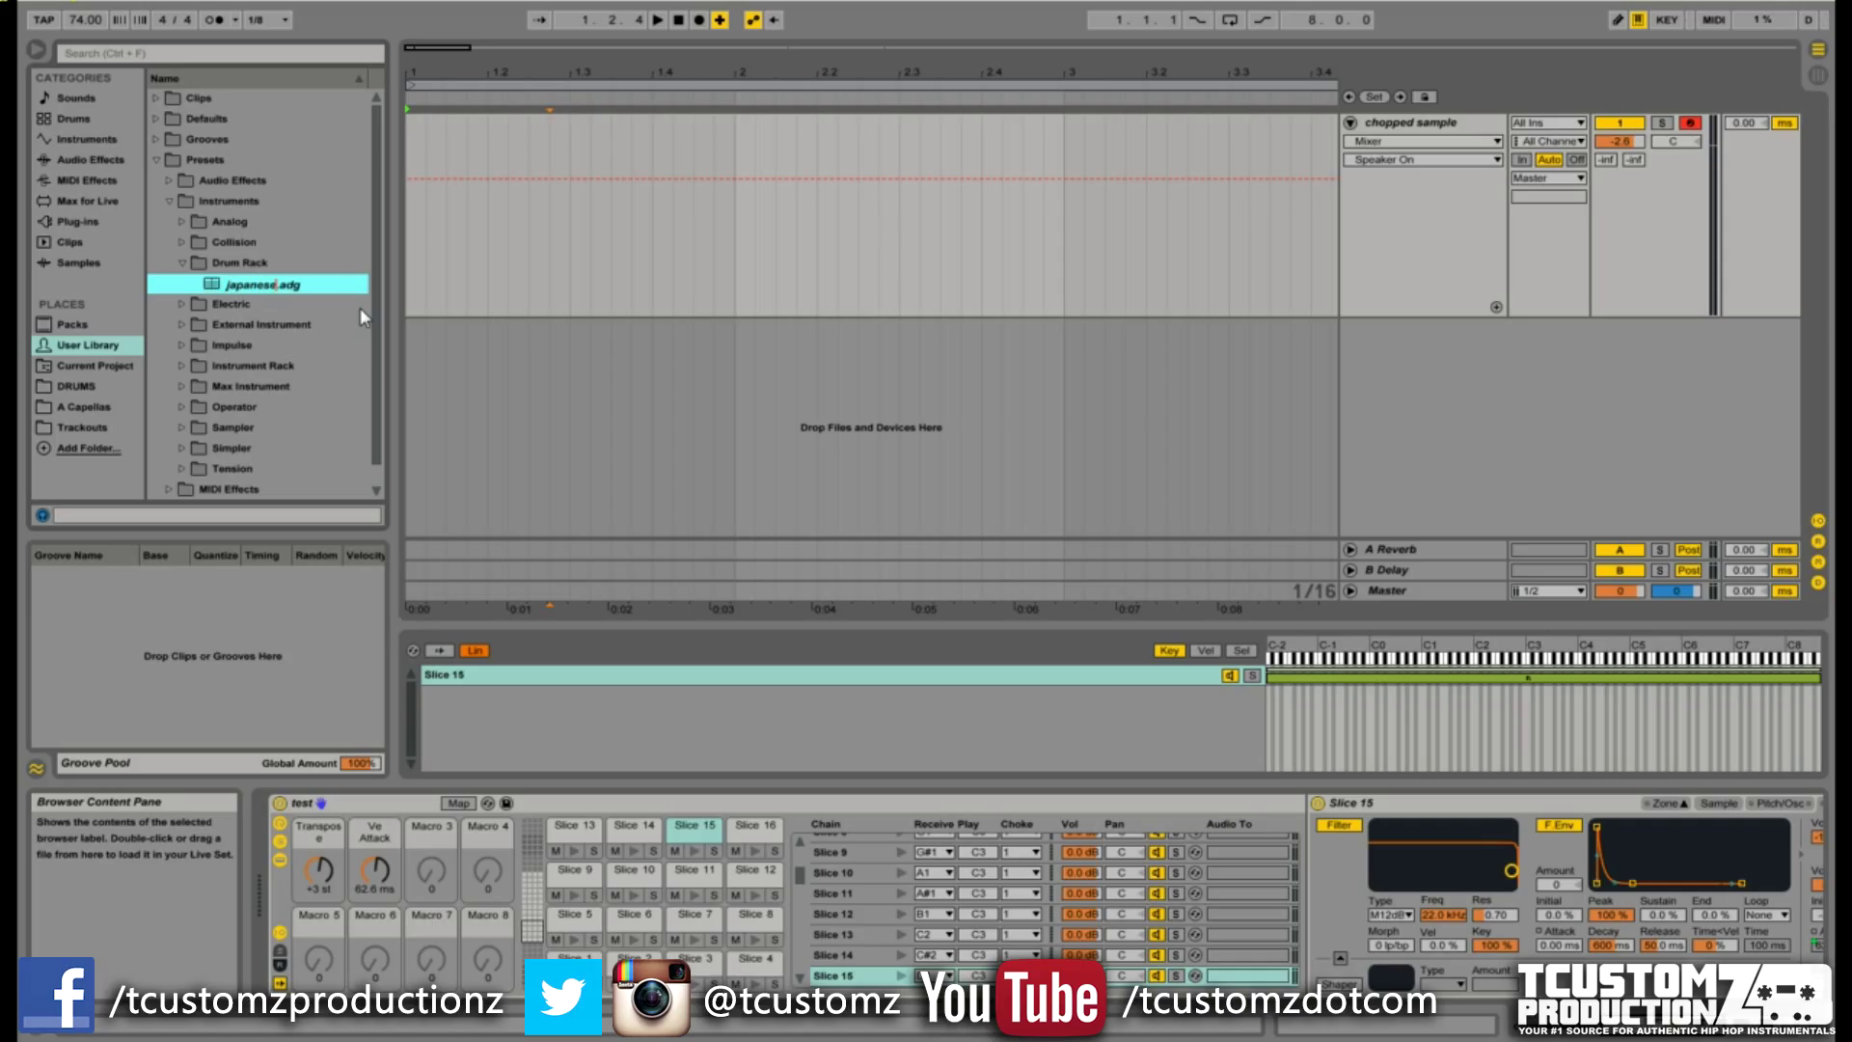
{"action": "type", "text": "_sample"}
{"action": "key", "text": "BackSpace"}
{"action": "key", "text": "BackSpace"}
{"action": "key", "text": "BackSpace"}
{"action": "key", "text": "BackSpace"}
{"action": "key", "text": "BackSpace"}
{"action": "key", "text": "BackSpace"}
{"action": "type", "text": "cho"}
{"action": "key", "text": "Return"}
Start a new Live Set without saving changes to the current one.
{"action": "left_click", "coordinate": [59, 14]}
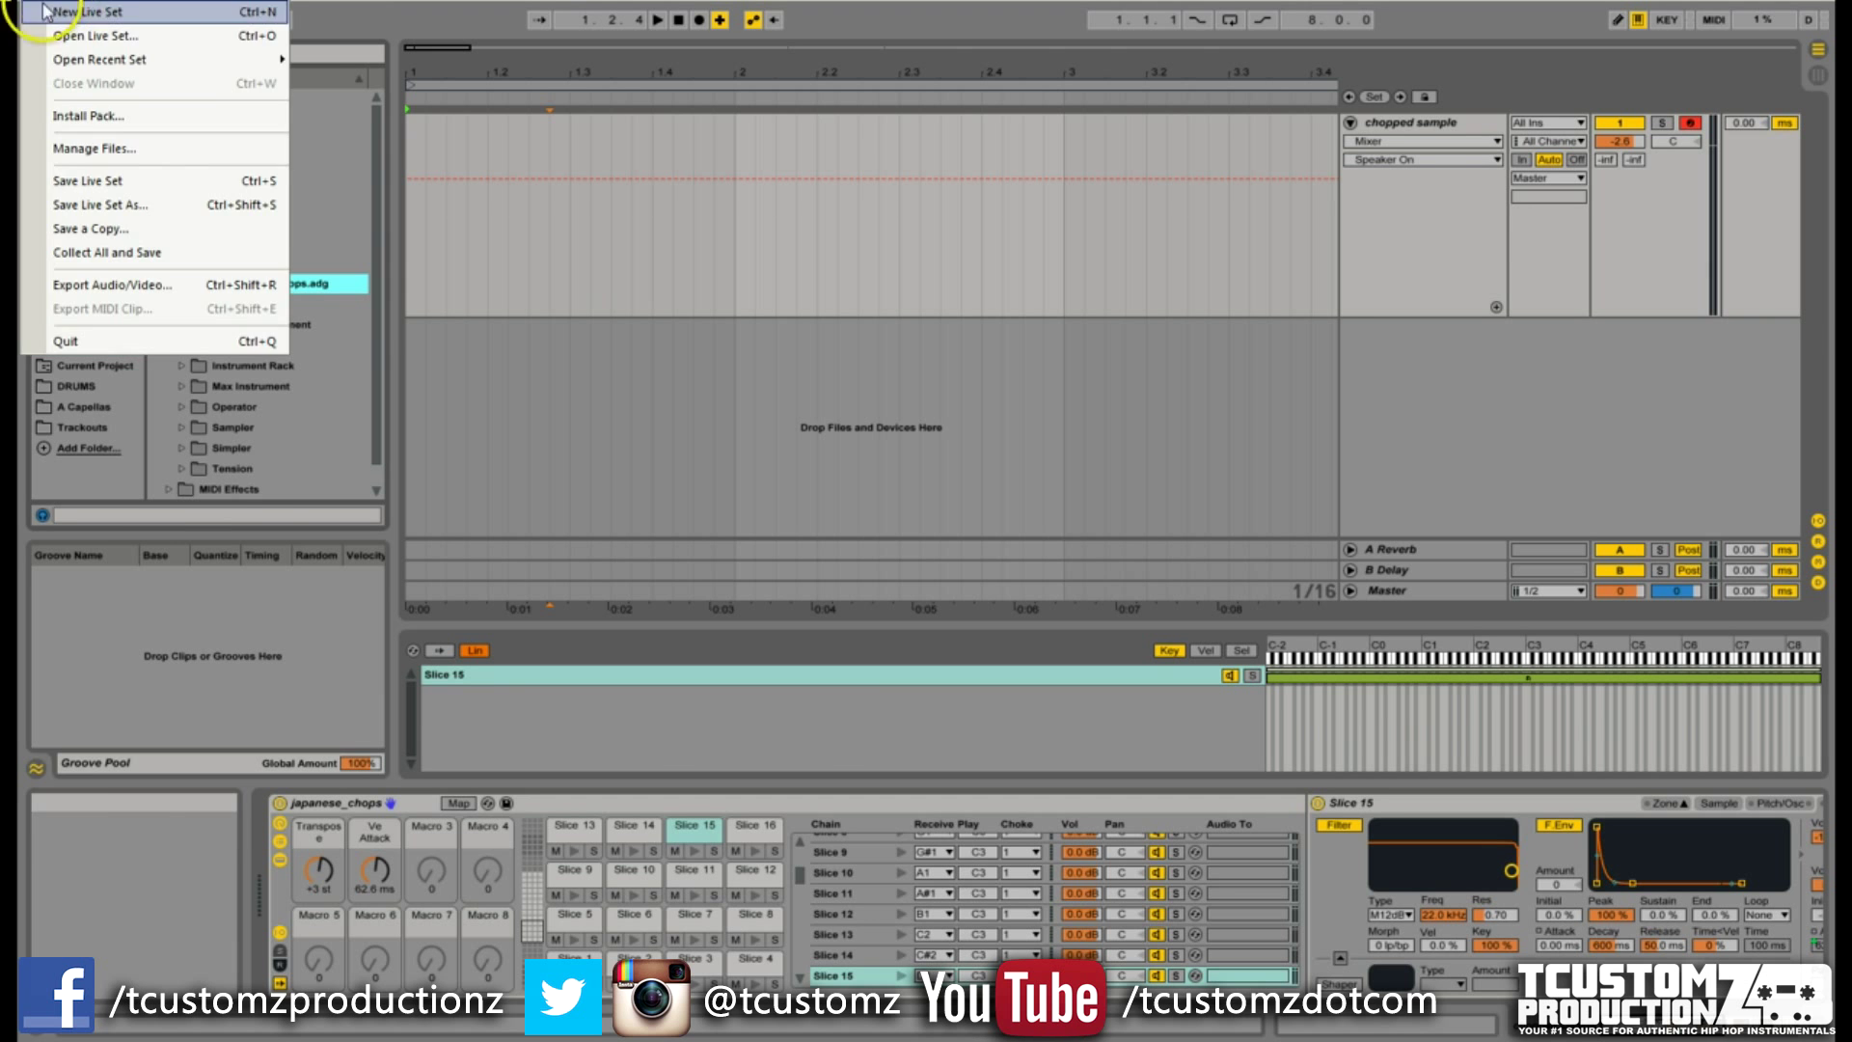
{"action": "left_click", "coordinate": [73, 13]}
{"action": "left_click", "coordinate": [940, 559]}
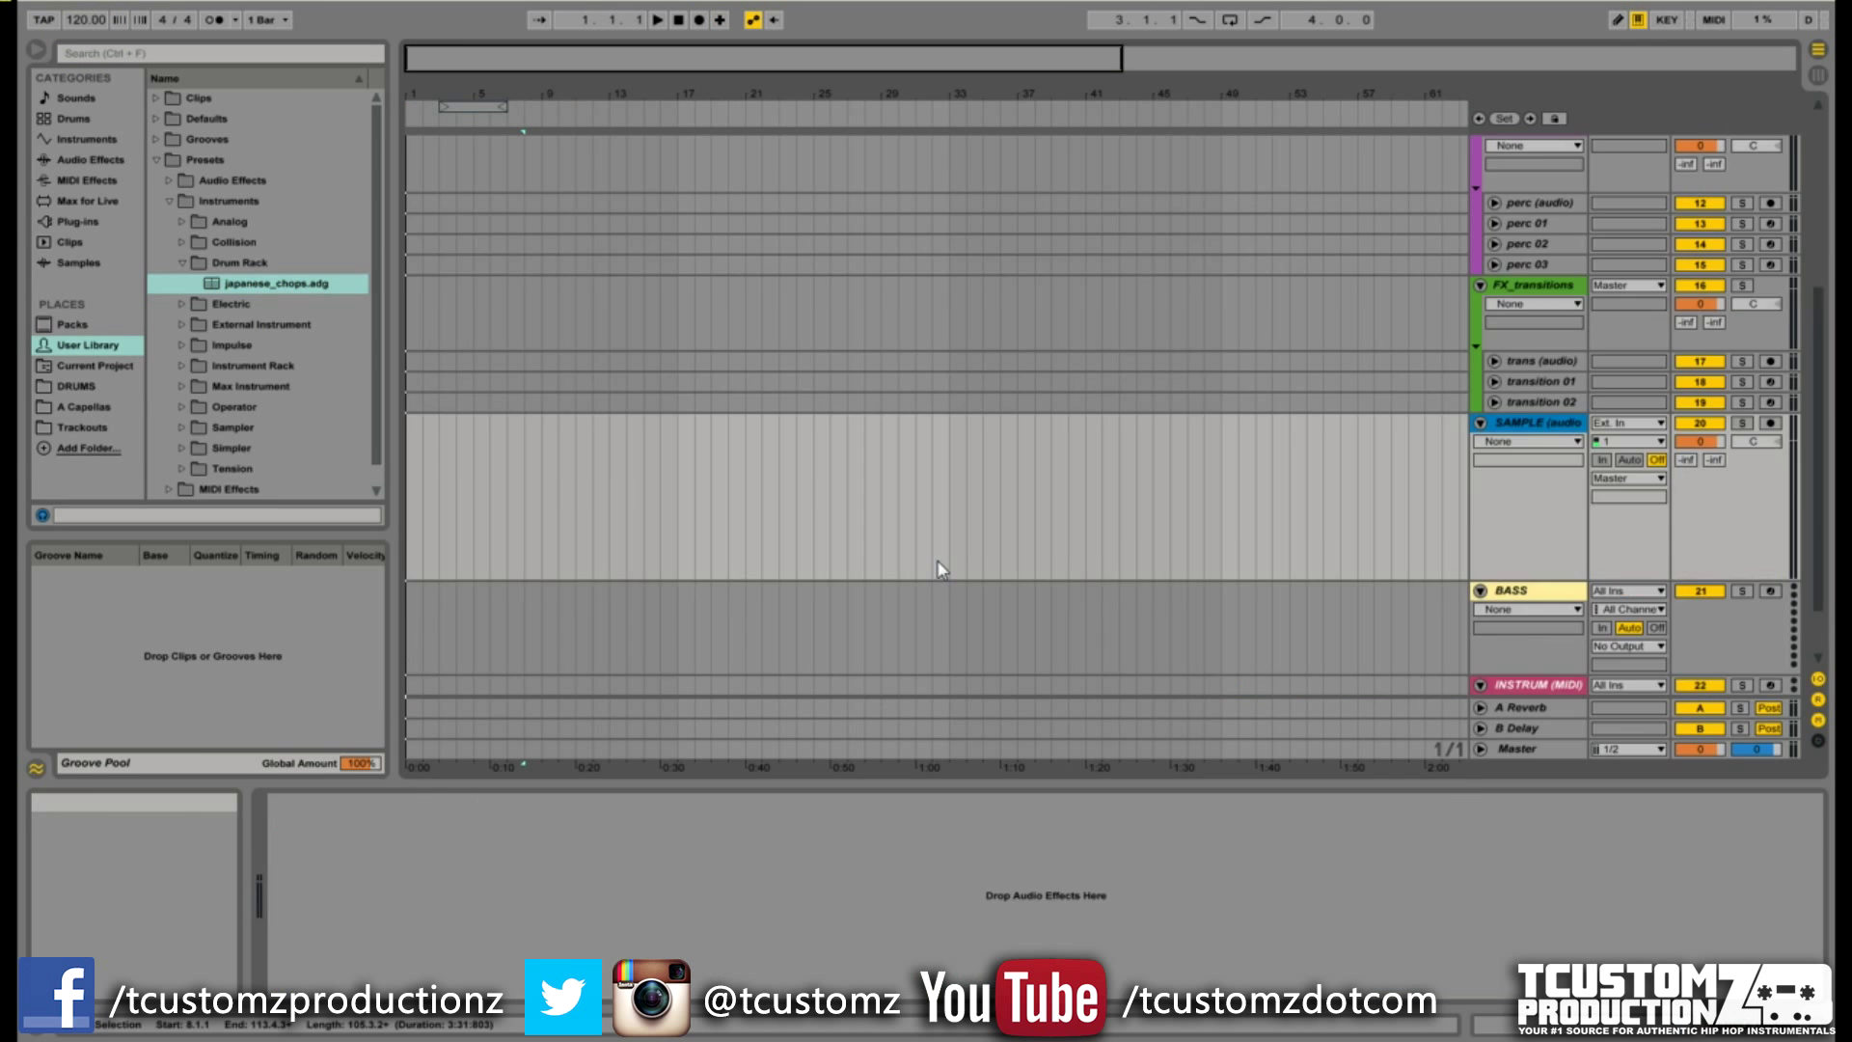
Drag the japanese_chops.adg preset from the User Library onto the INSTRUM (MIDI) track.
{"action": "left_click", "coordinate": [1548, 619]}
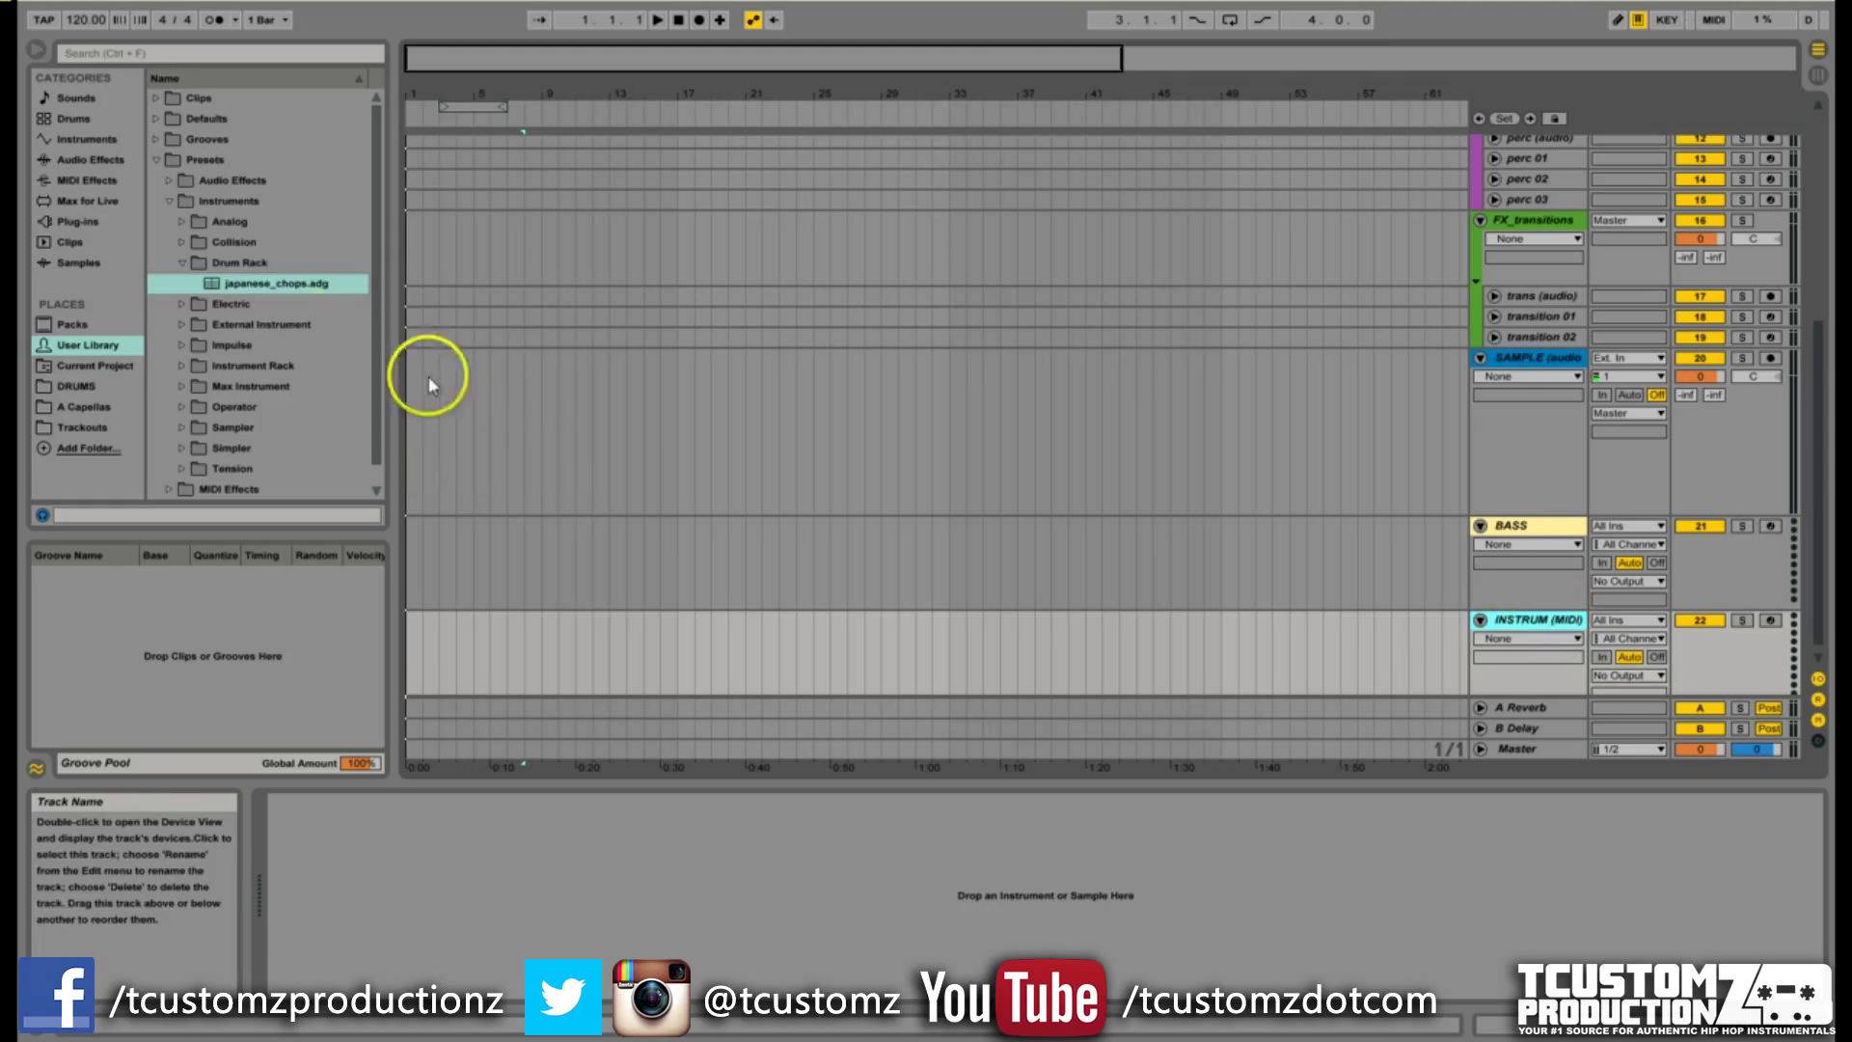
{"action": "left_click_drag", "start_coordinate": [274, 287], "coordinate": [1541, 632]}
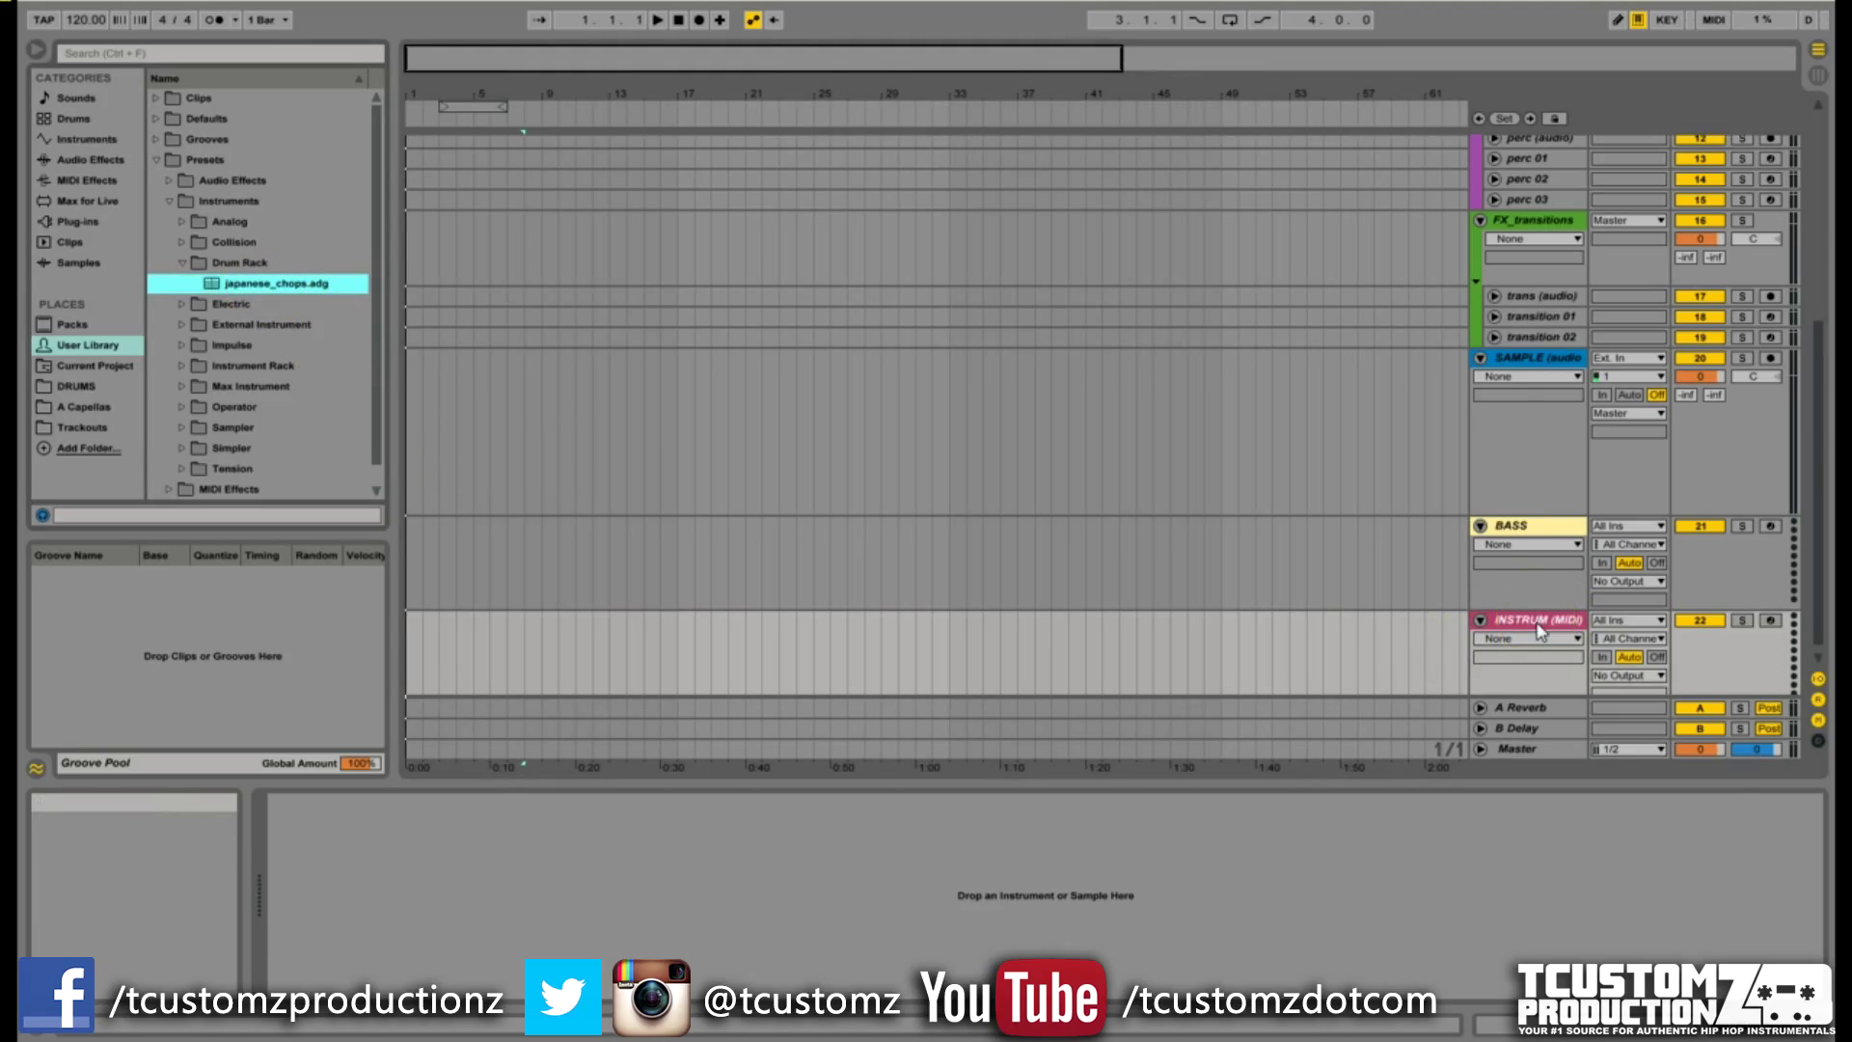
{"action": "left_click_drag", "start_coordinate": [1695, 538], "coordinate": [1675, 594]}
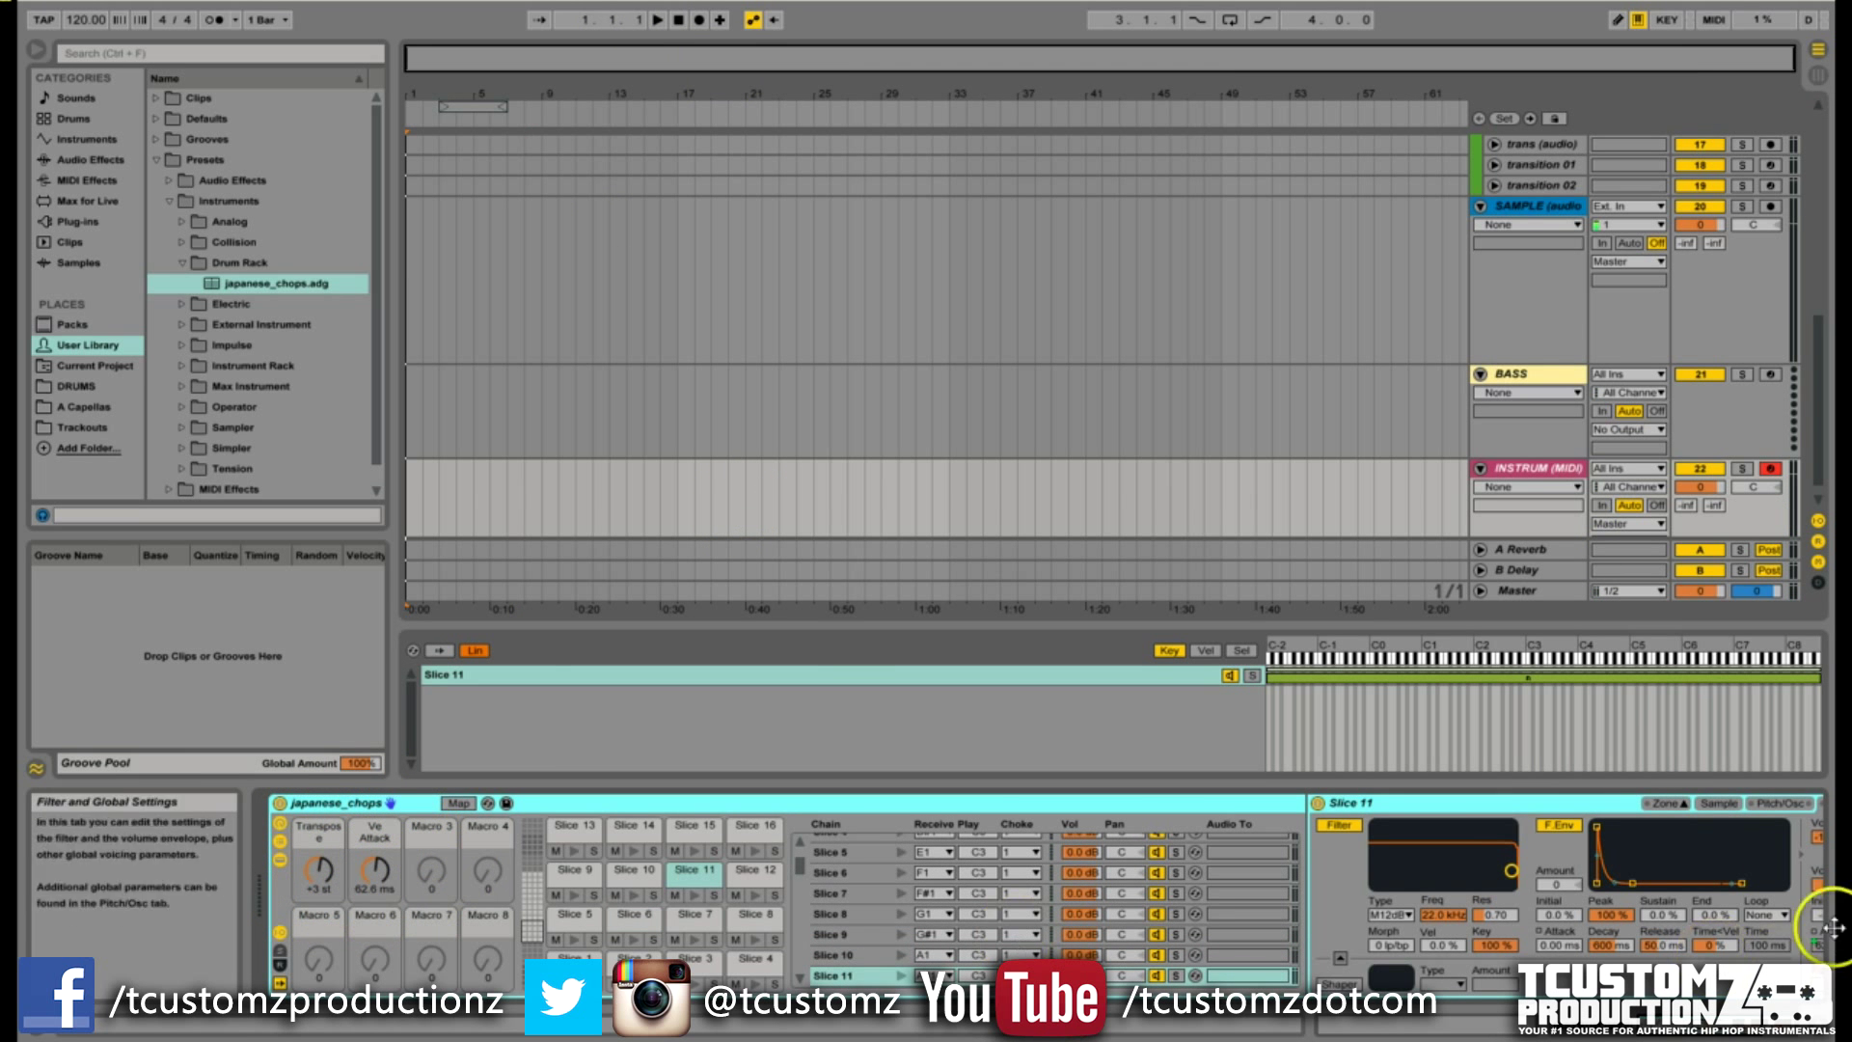
Scroll the device view right until the Slice 11 Simpler is fully visible.
{"action": "left_click", "coordinate": [1740, 1029]}
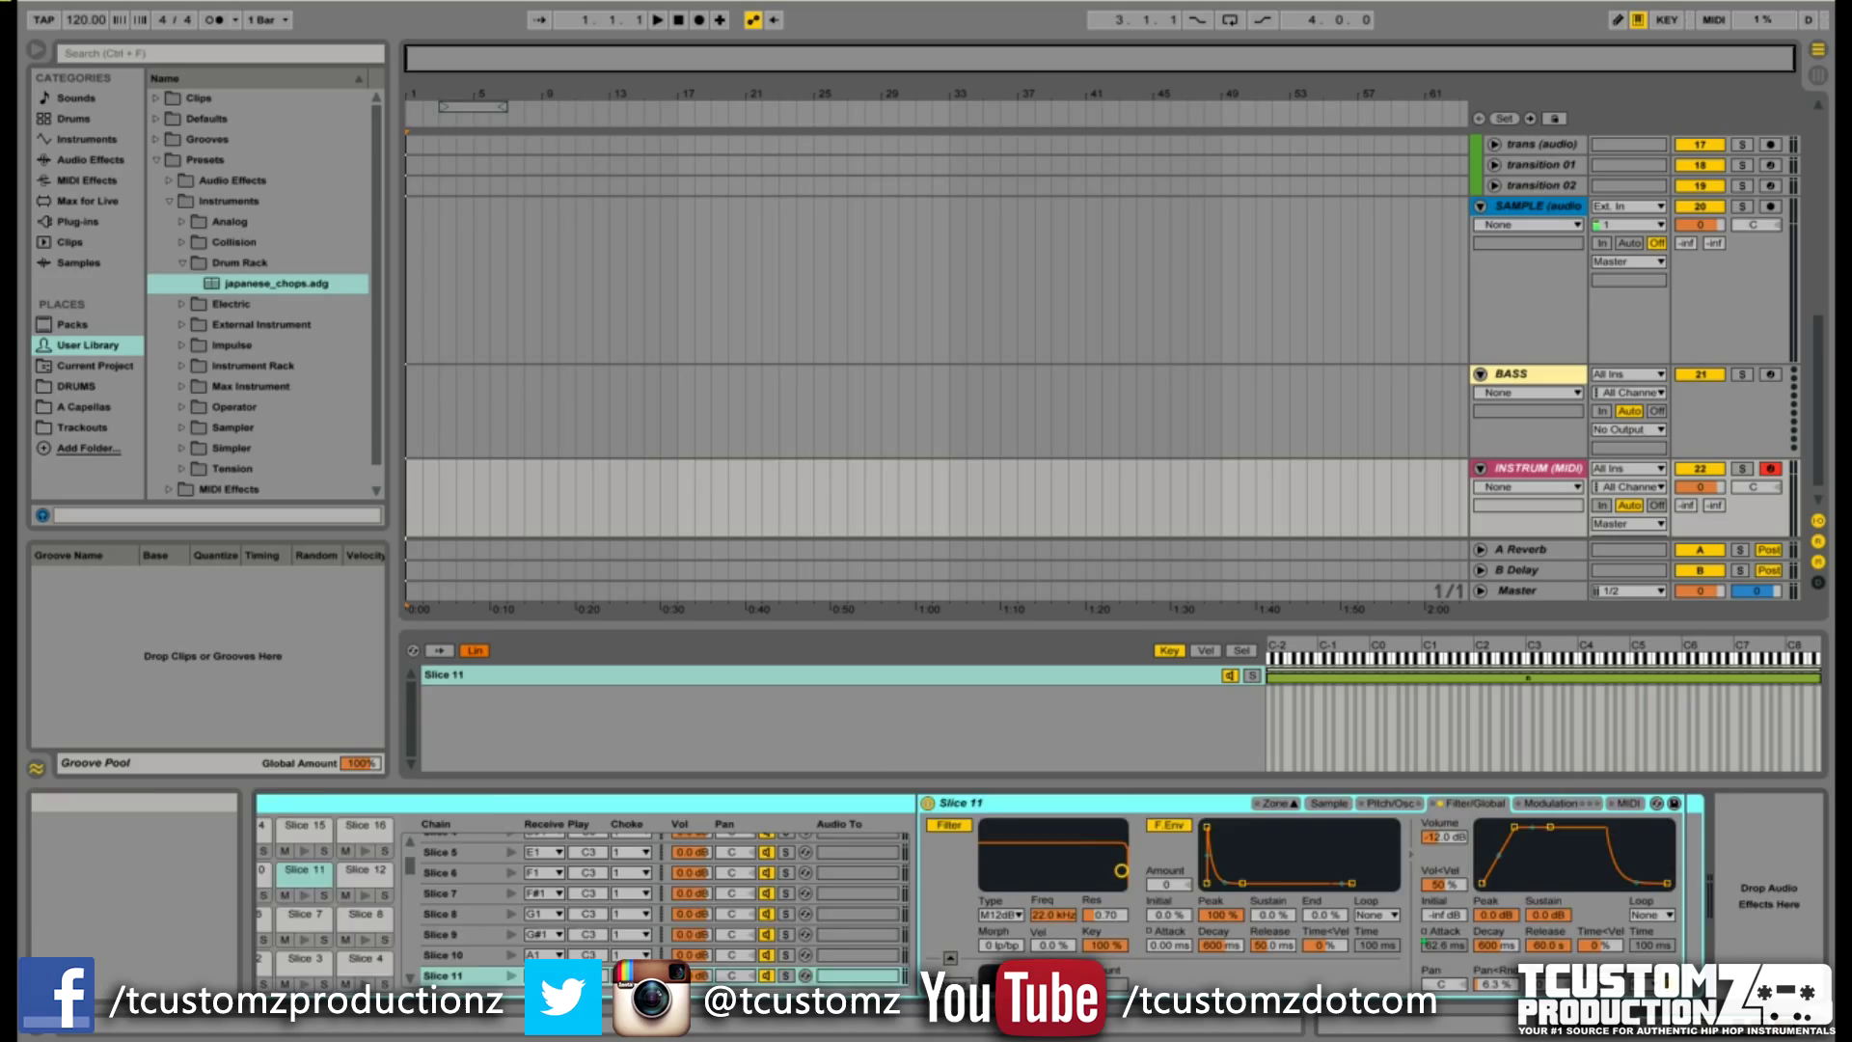
Scroll the device view back left and move the pad overview to the empty pads below the slices.
{"action": "left_click_drag", "start_coordinate": [1702, 916], "coordinate": [1218, 984]}
{"action": "left_click_drag", "start_coordinate": [533, 898], "coordinate": [502, 951]}
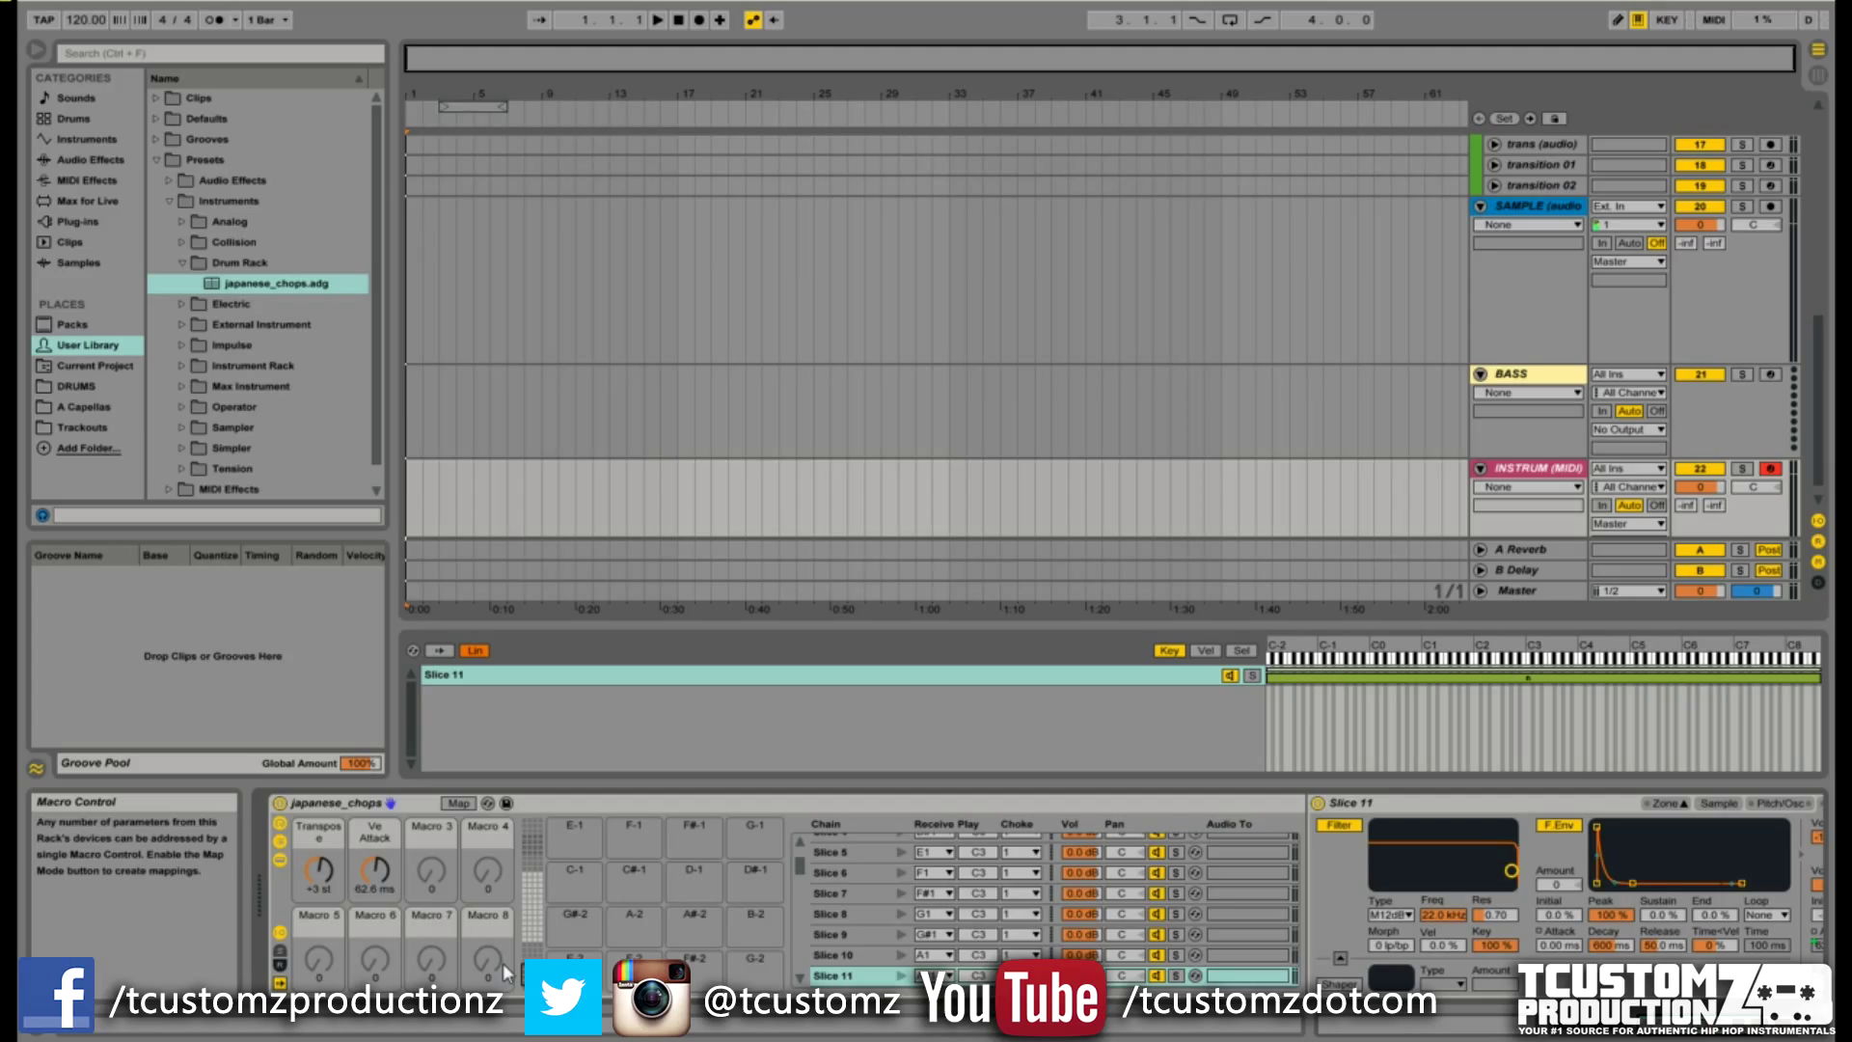
{"action": "scroll", "coordinate": [935, 338], "scroll_direction": "down", "scroll_amount": 1}
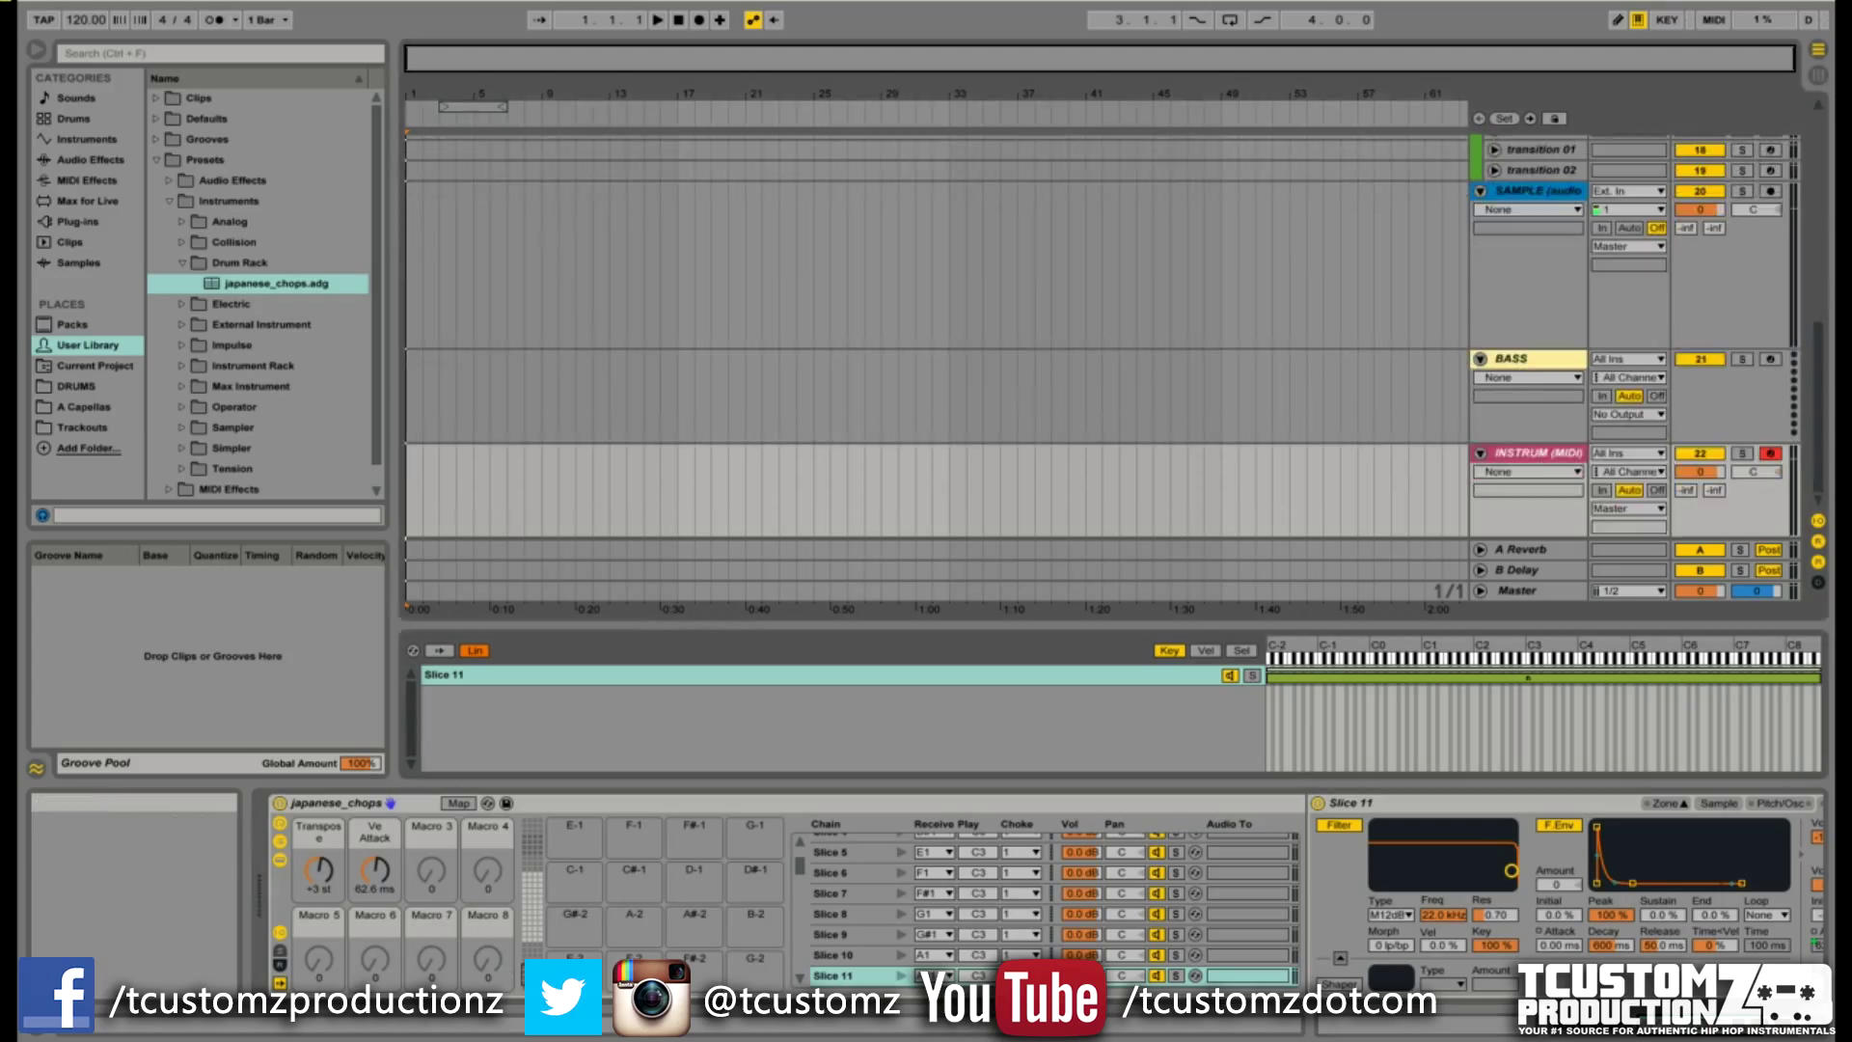